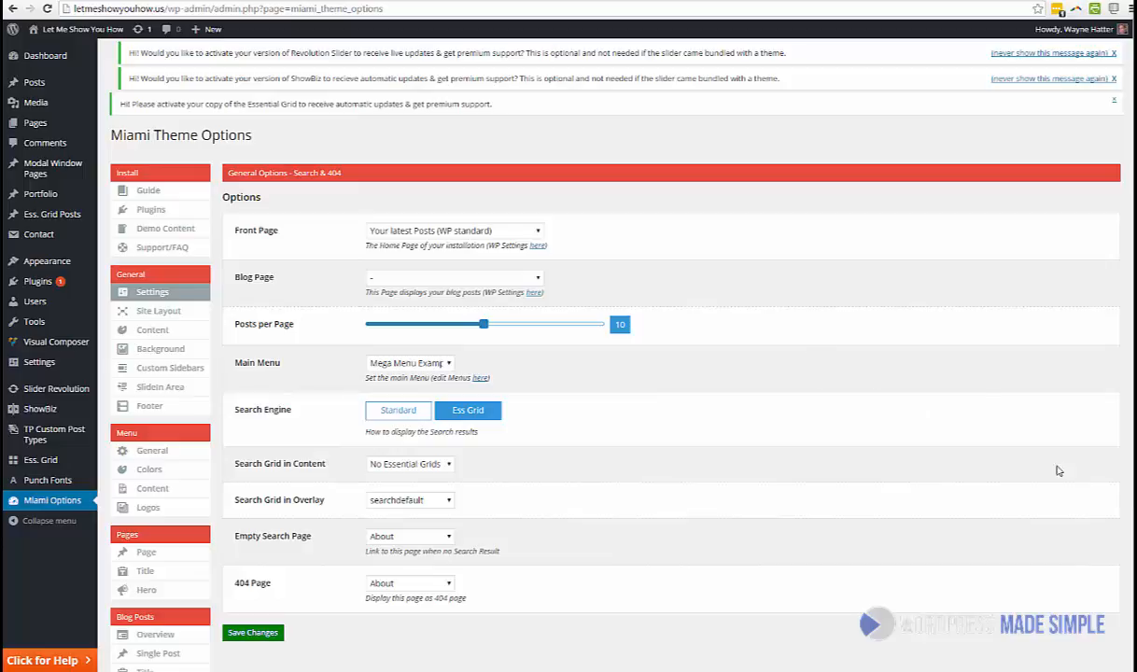
- Open the form for adding a new page in a separate browser tab and switch to it
mouse_move(35, 123)
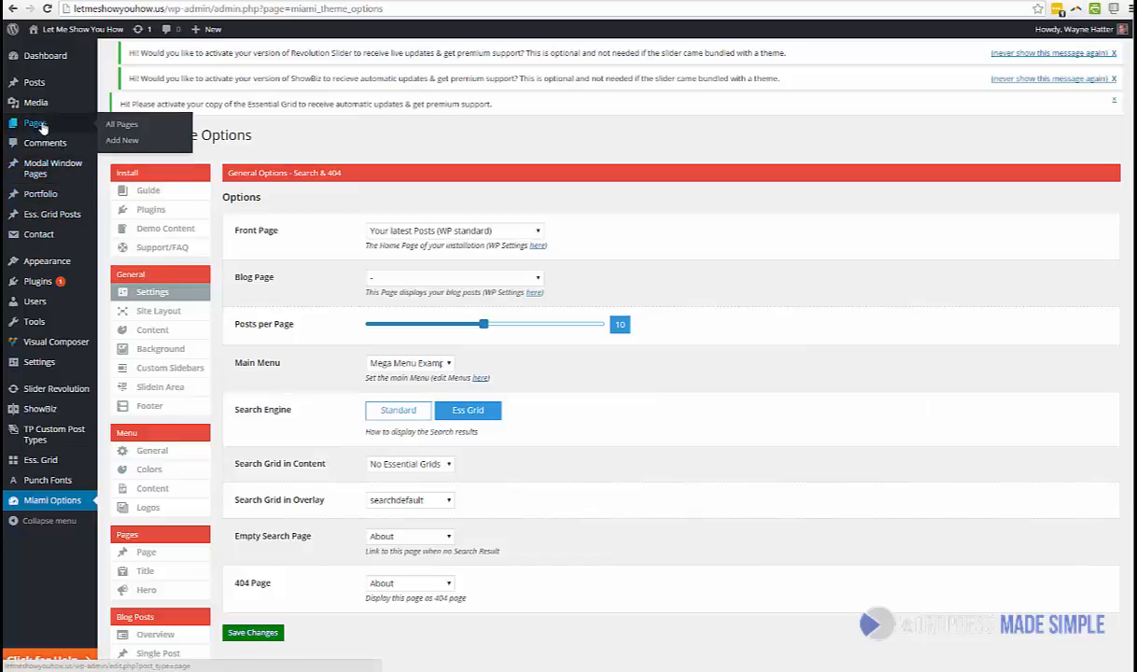
right_click(121, 140)
click(157, 153)
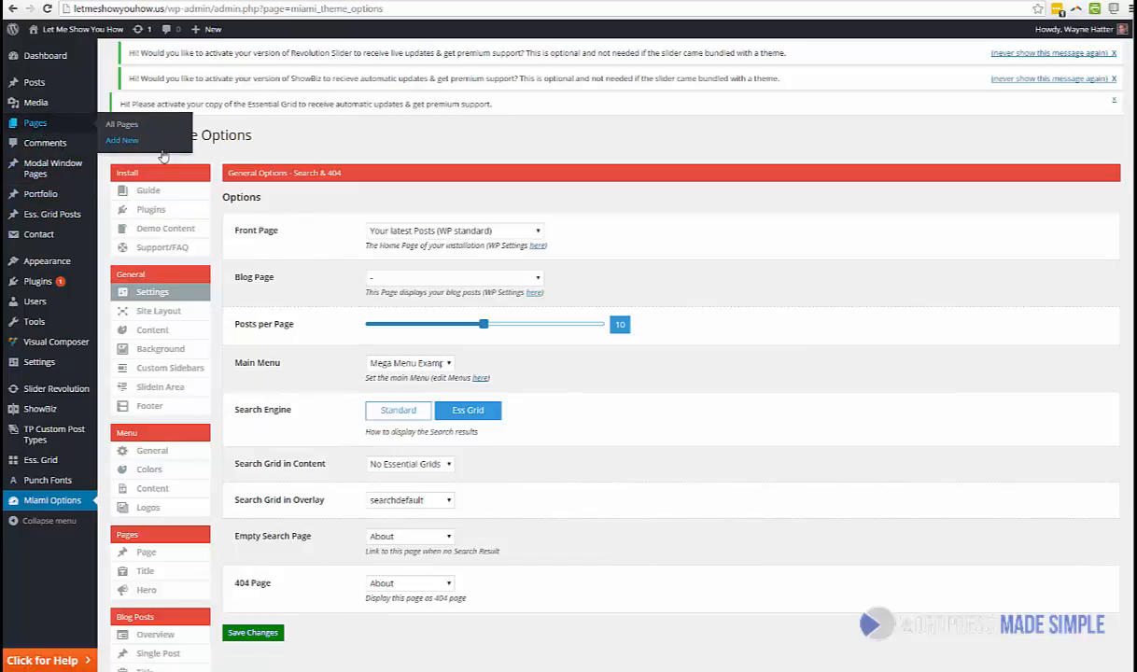
click(201, 1)
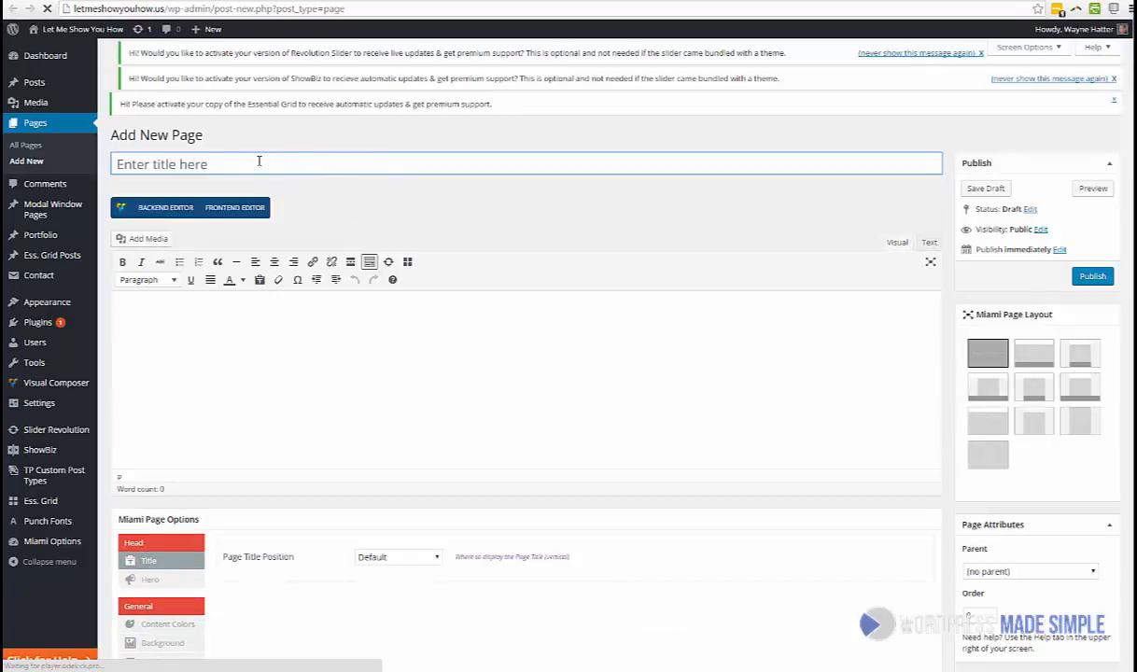
- Title the new page "Demo Page" and publish it
text(Deom)
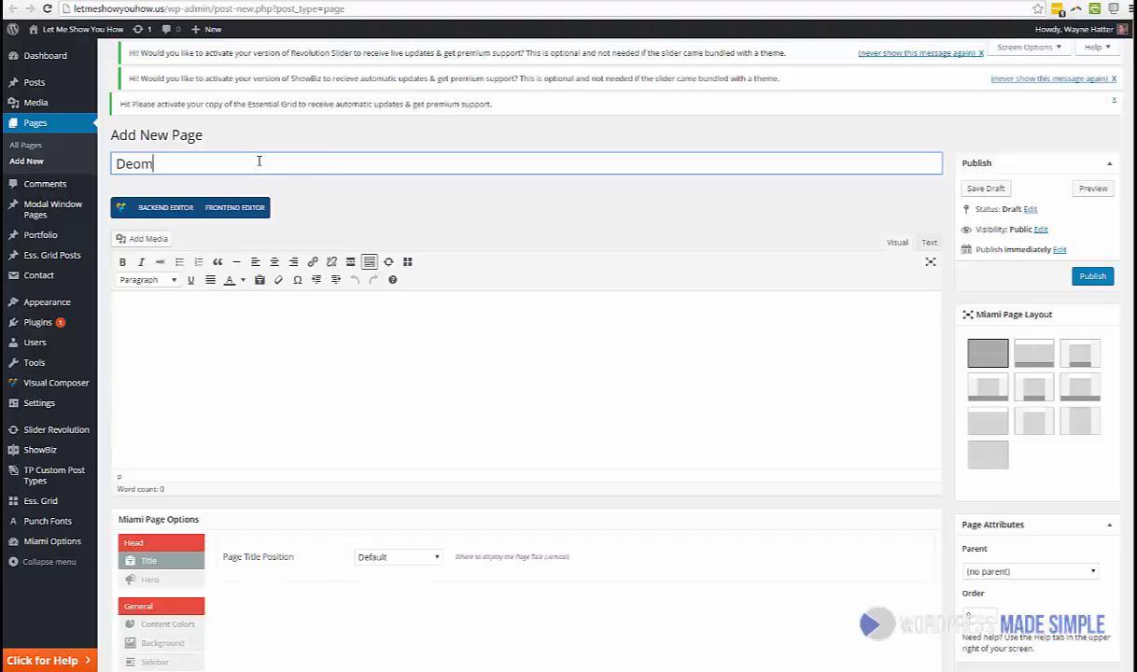
key(BackSpace)
key(BackSpace)
text(mo Page)
click(1100, 278)
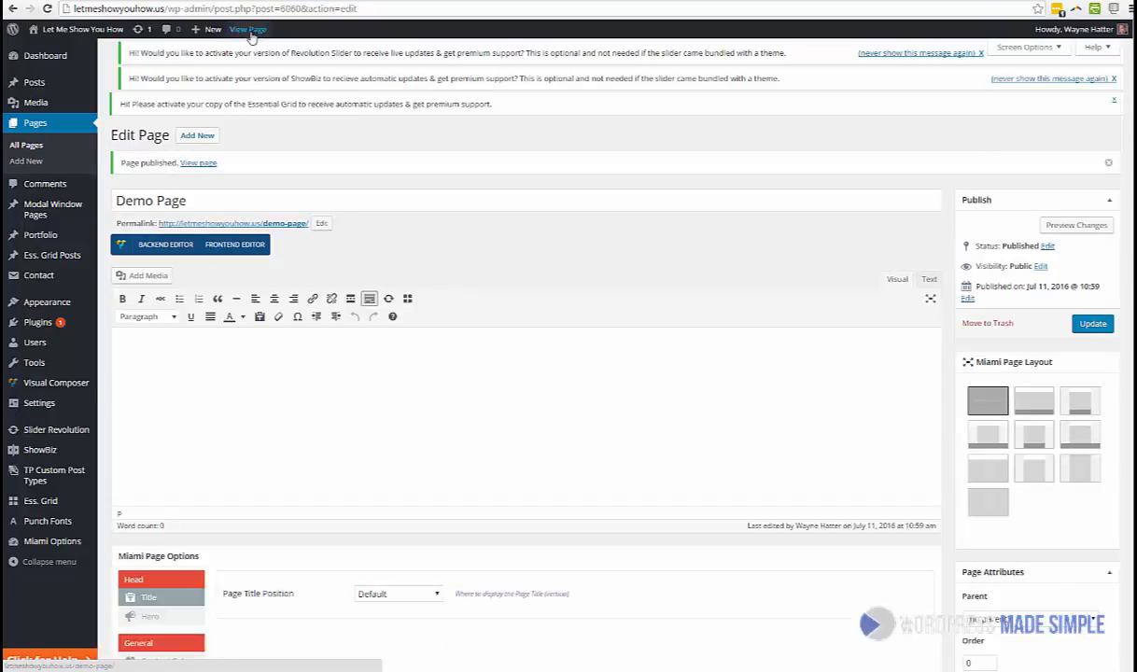
- View the published demo page and examine its title, header, slide-in area and sidebar widget
click(249, 31)
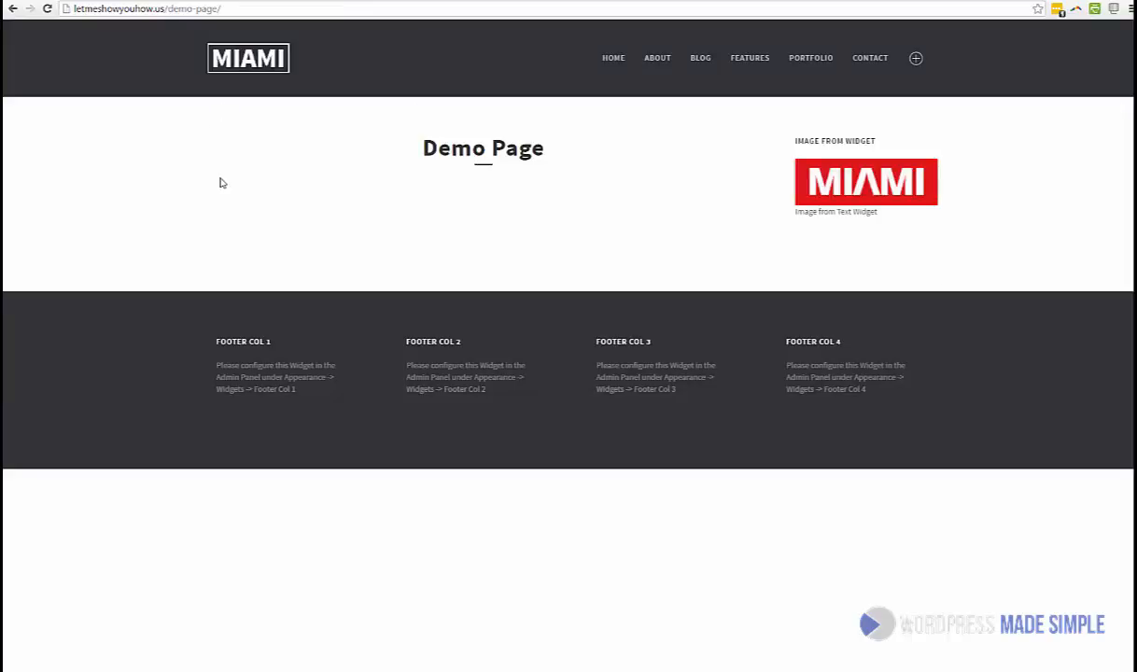
triple_click(515, 144)
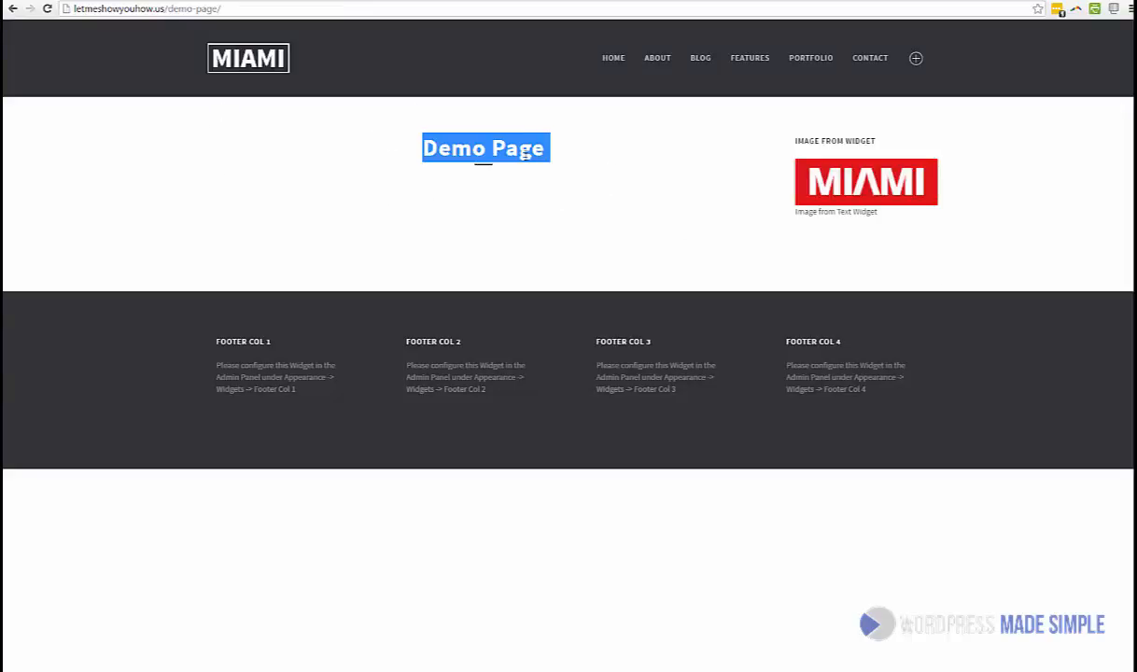
drag(474, 119, 467, 154)
click(394, 167)
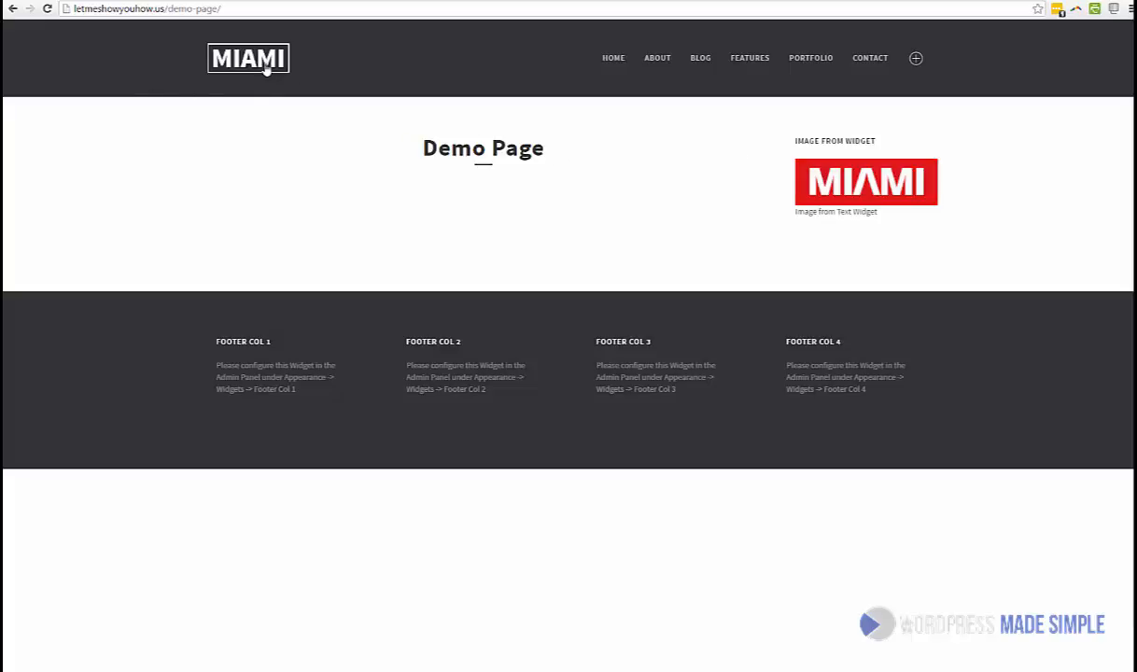
click(915, 58)
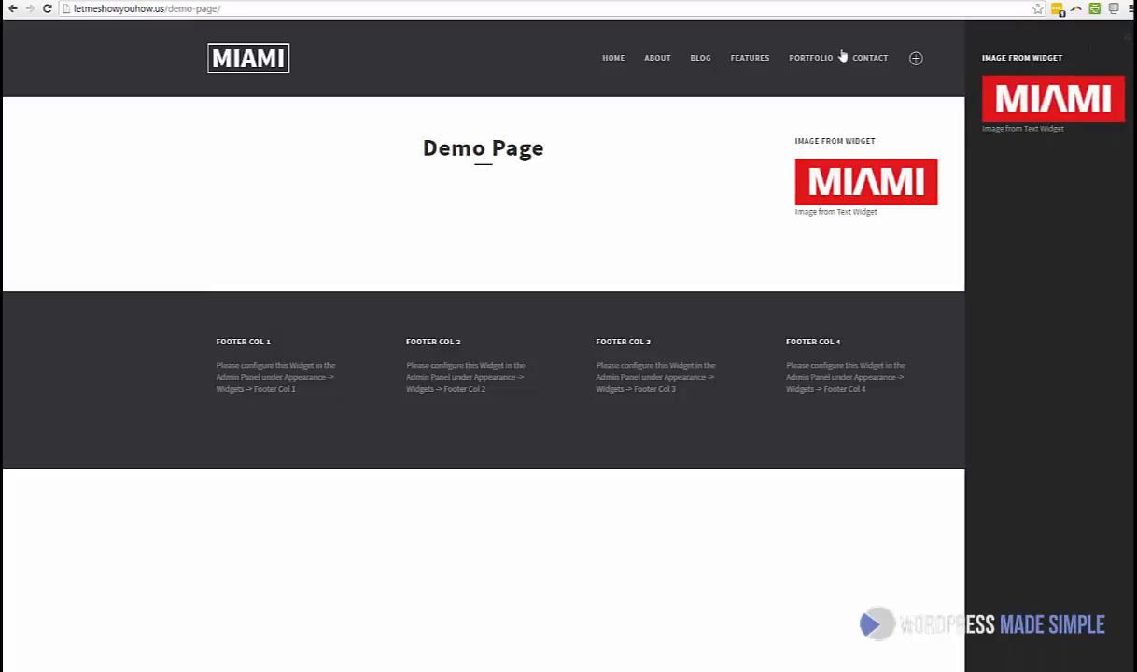
click(933, 67)
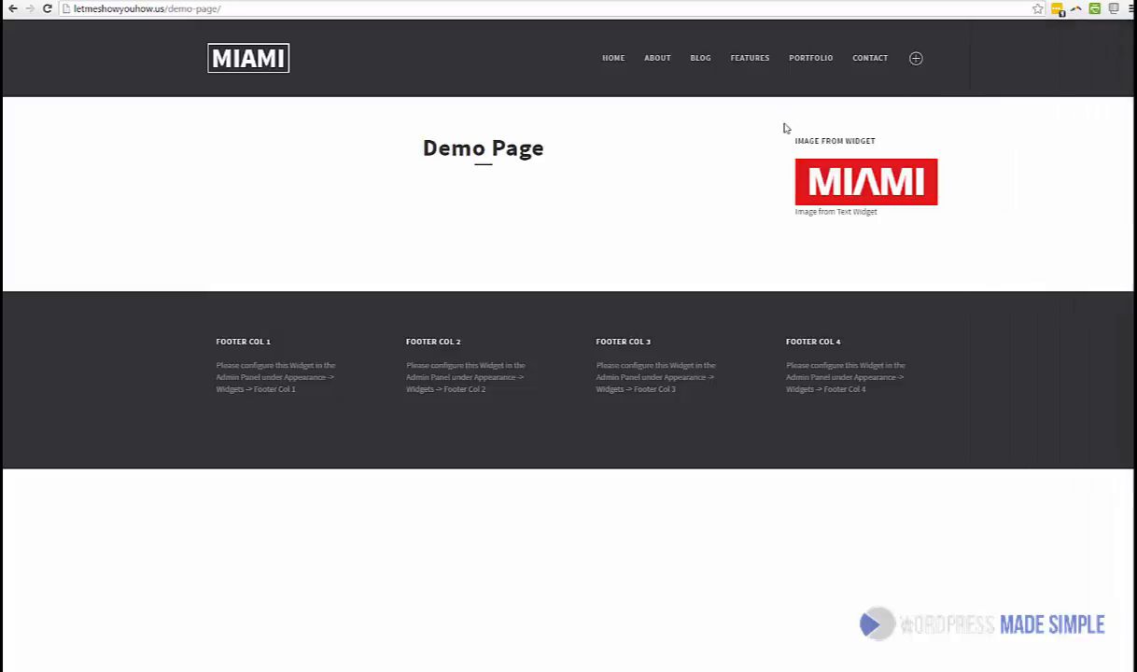
drag(783, 127, 966, 214)
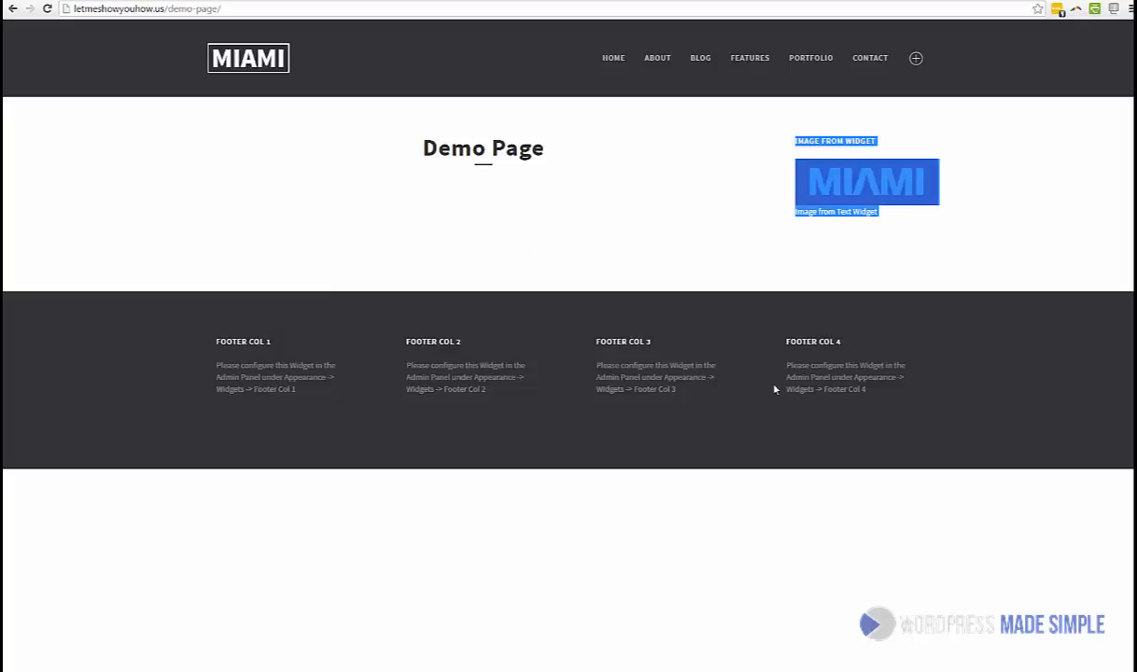
click(528, 158)
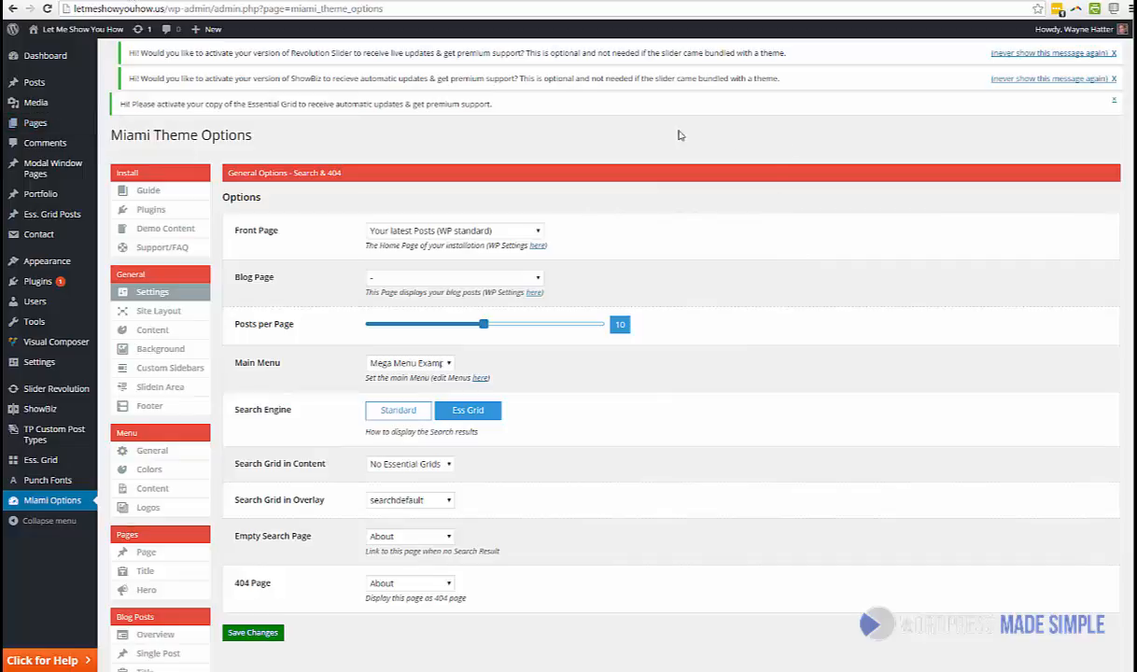
- Open the theme's Site Layout options and choose the default layout with a full-width header and boxed content and footer
scroll(315, 155, down, 1)
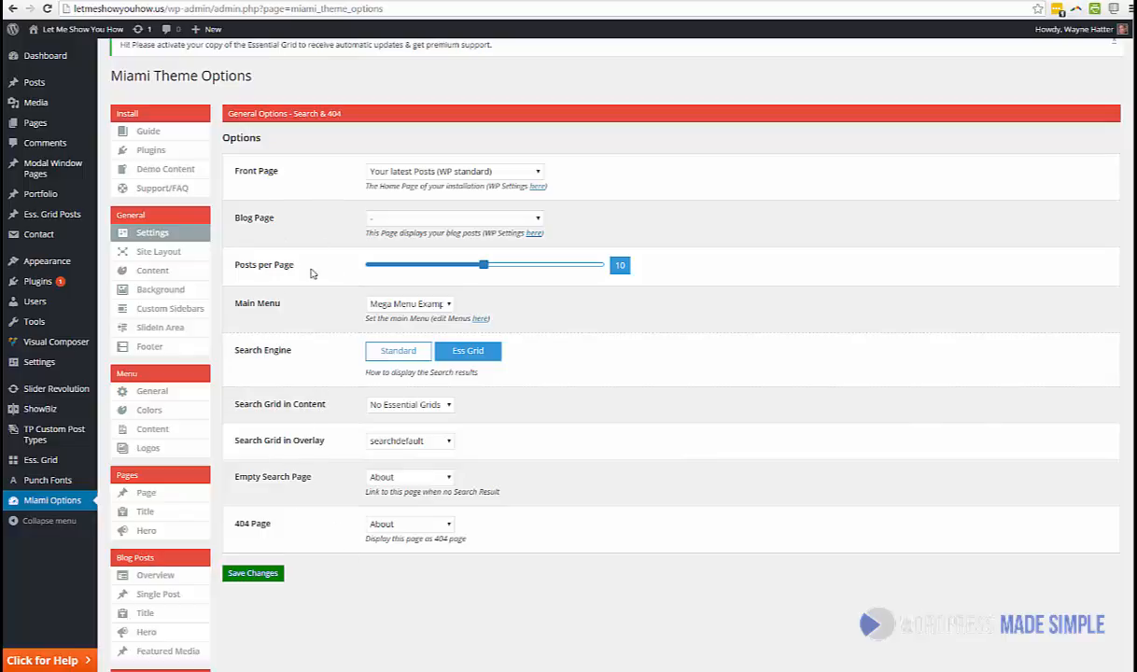
scroll(308, 237, down, 1)
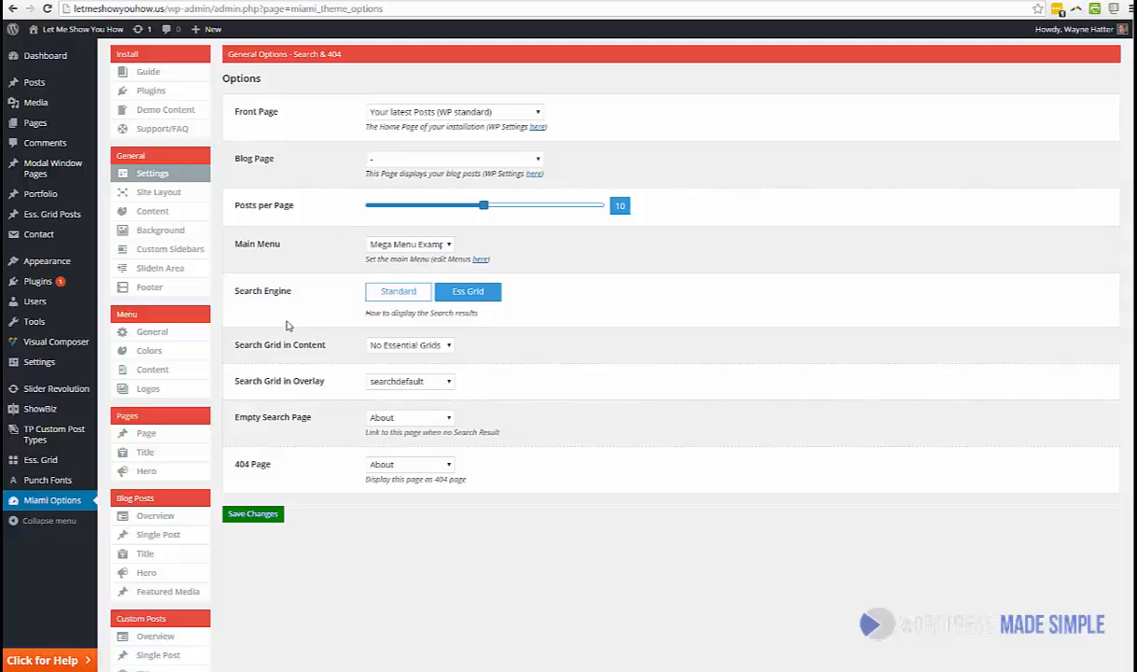
scroll(242, 310, up, 1)
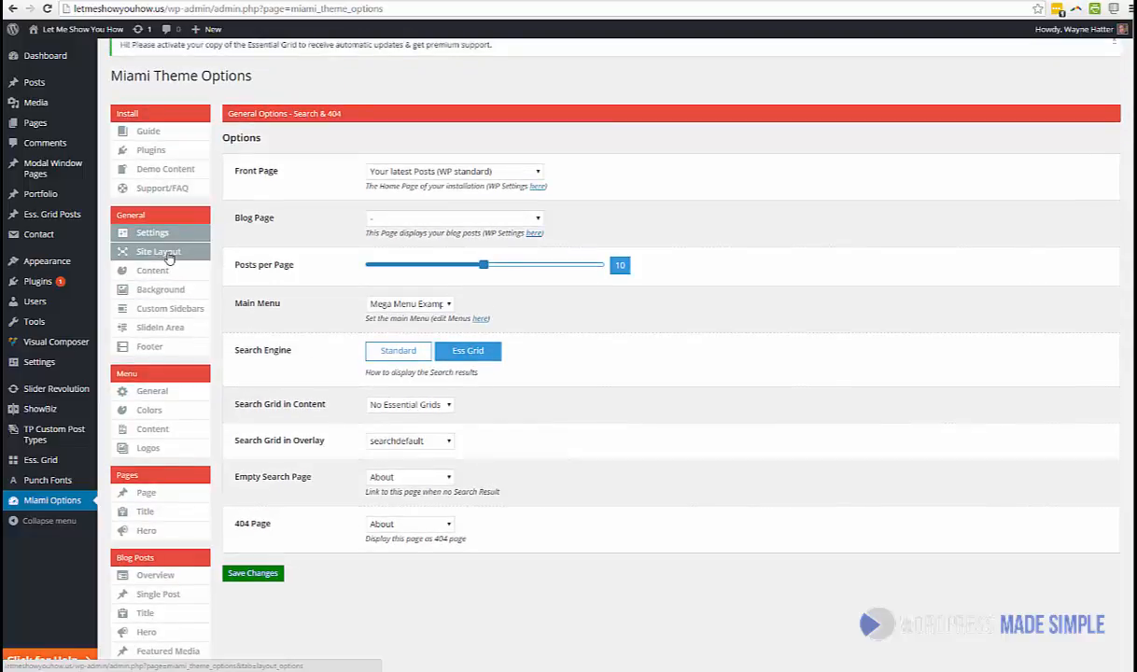
click(170, 253)
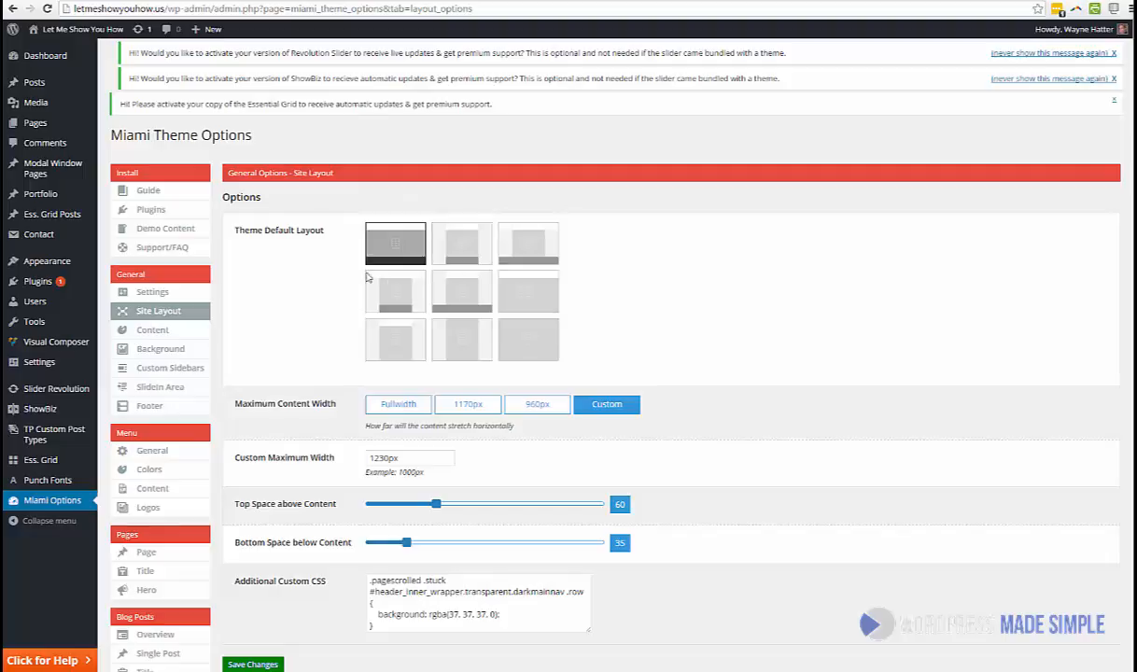
click(438, 241)
scroll(704, 285, down, 2)
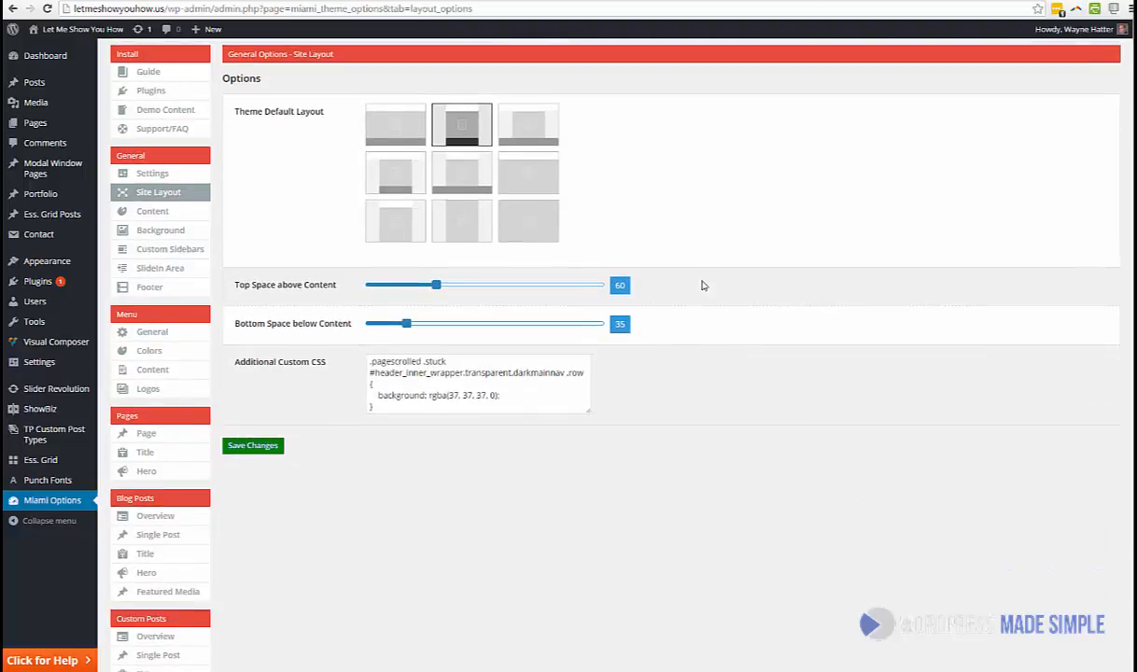
- Clear all code from the Additional Custom CSS field and save the site layout settings
key(ctrl+a)
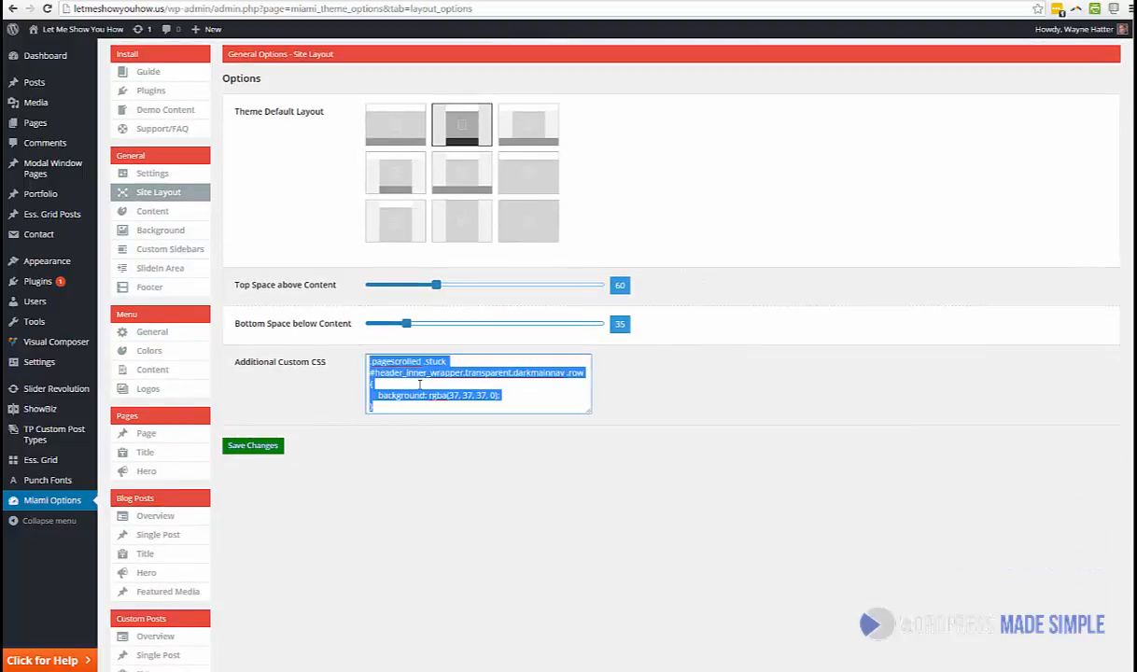
right_click(410, 350)
click(434, 363)
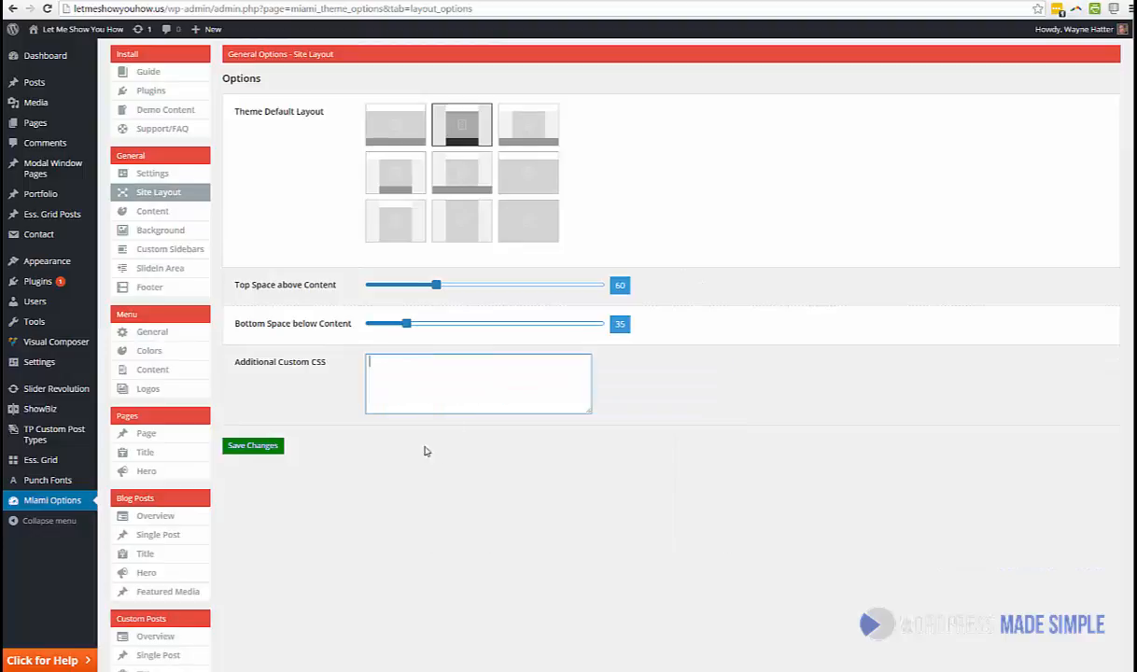
click(254, 446)
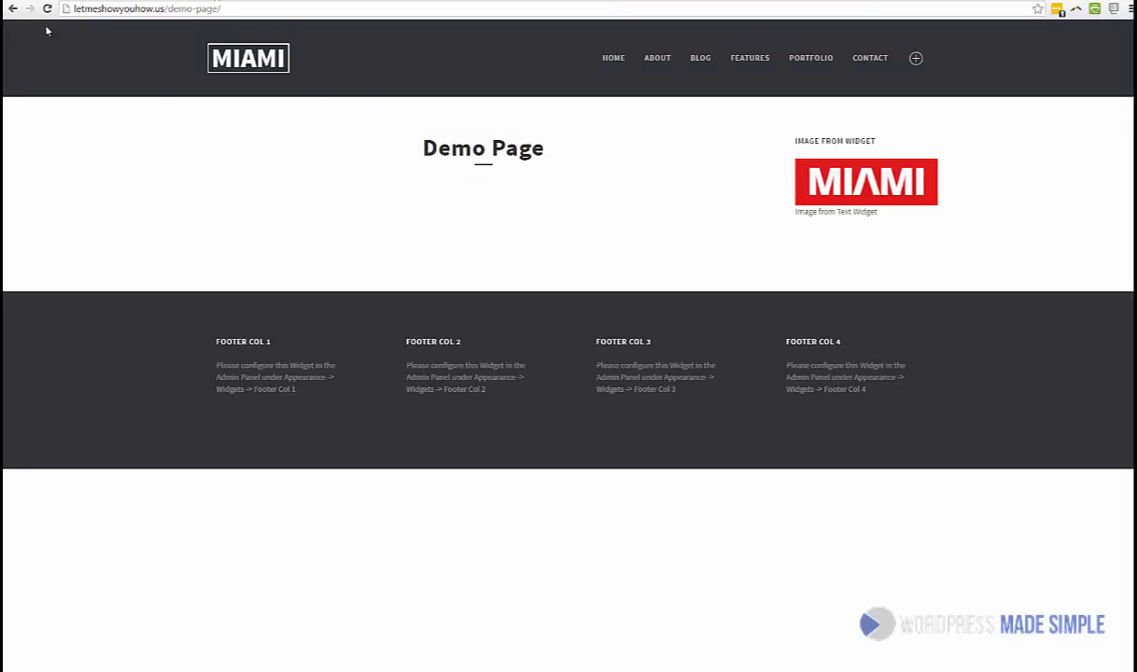
- Reload the demo page and examine how the content, sidebar widget and footer are laid out
click(47, 9)
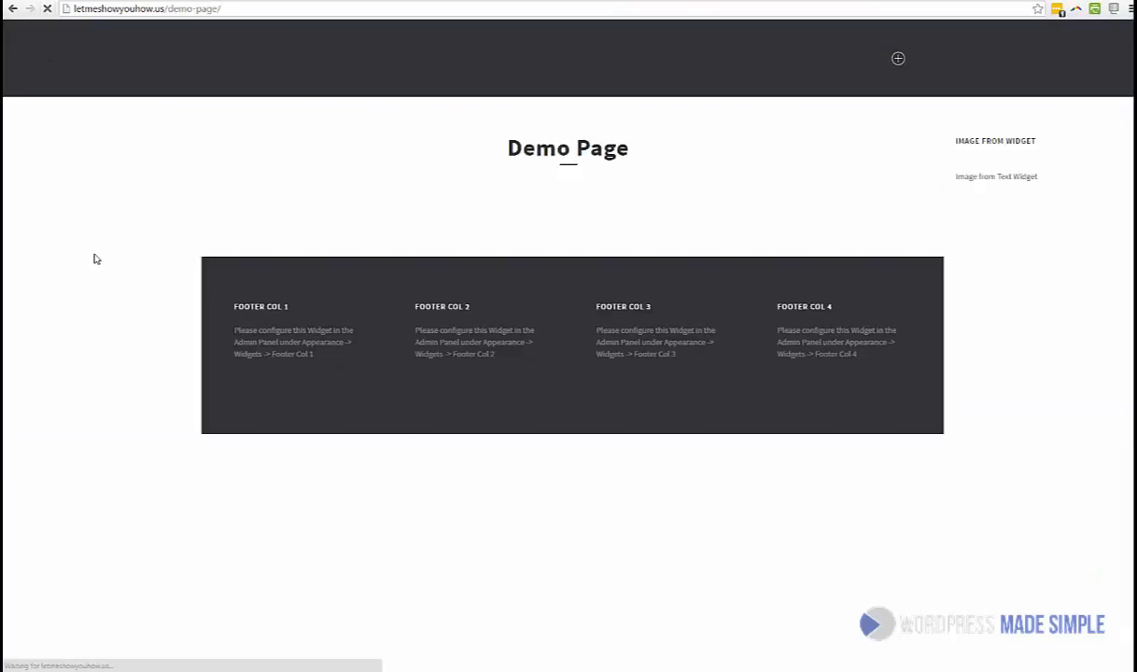
drag(166, 385, 863, 142)
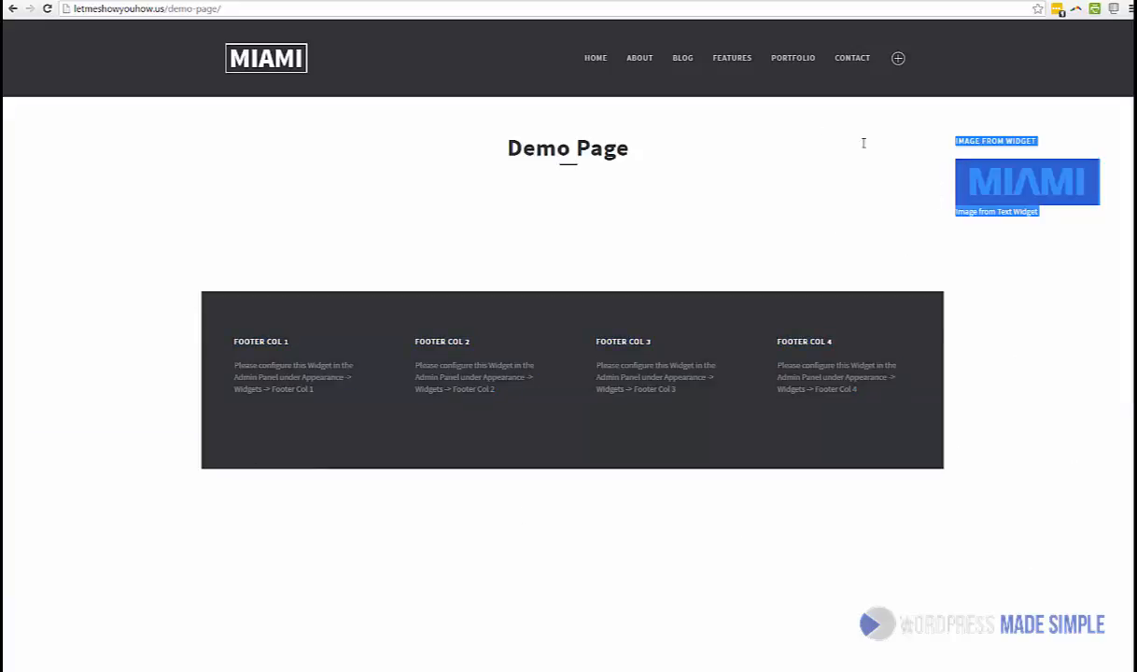
click(785, 185)
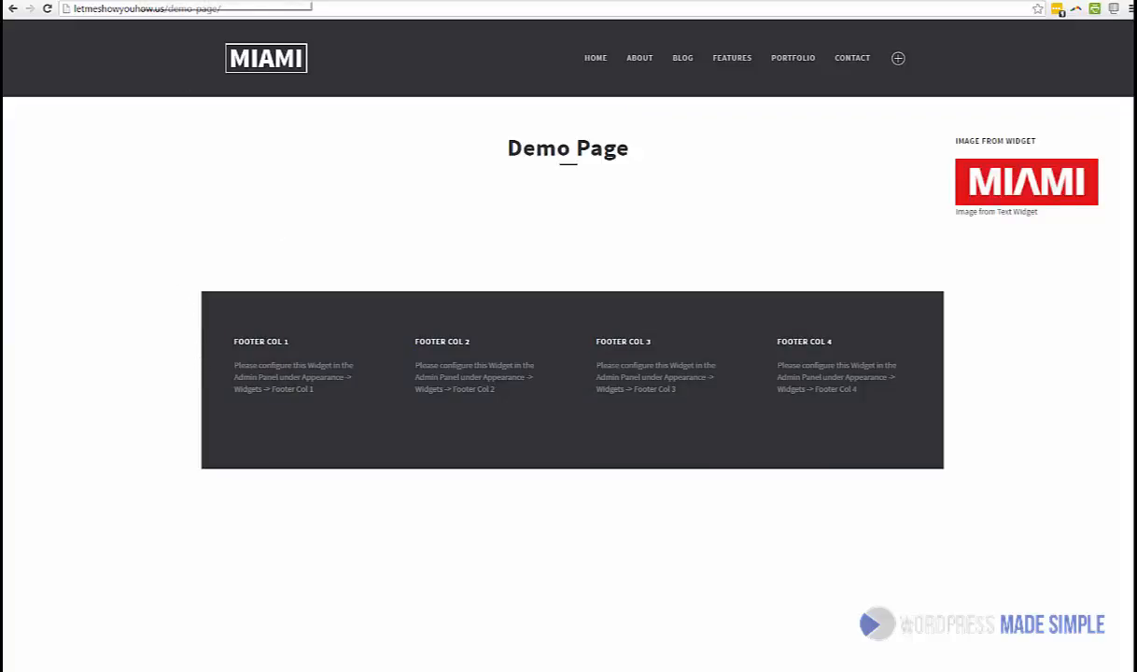
- Set the theme default layout to the full-width header and content without a footer, and save the changes
click(132, 0)
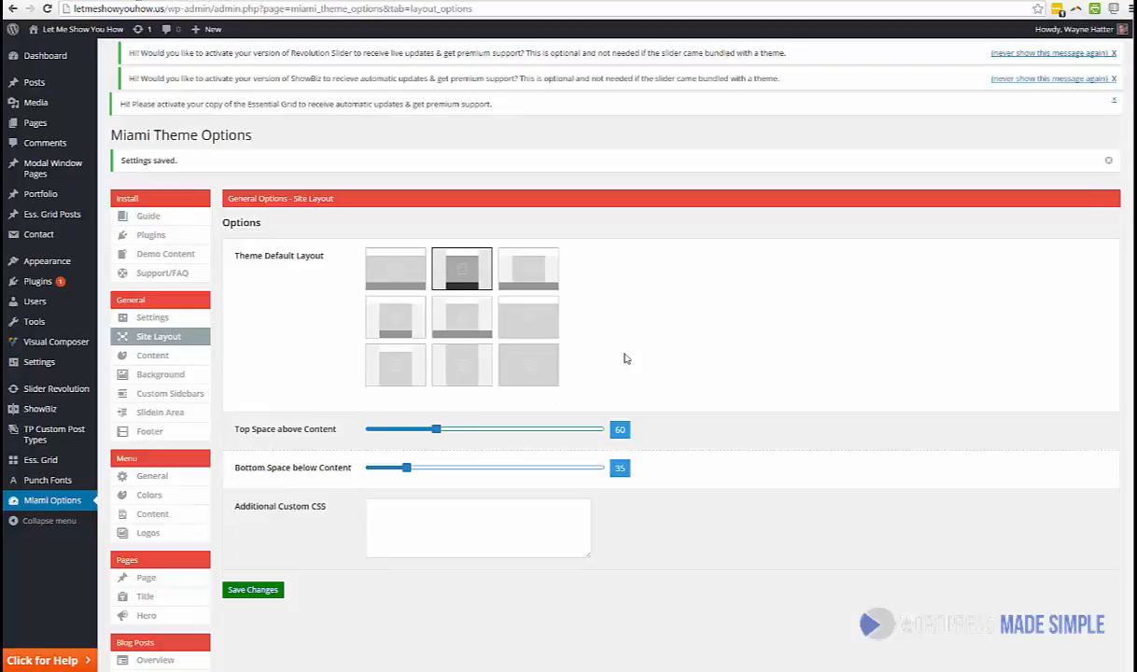
click(535, 314)
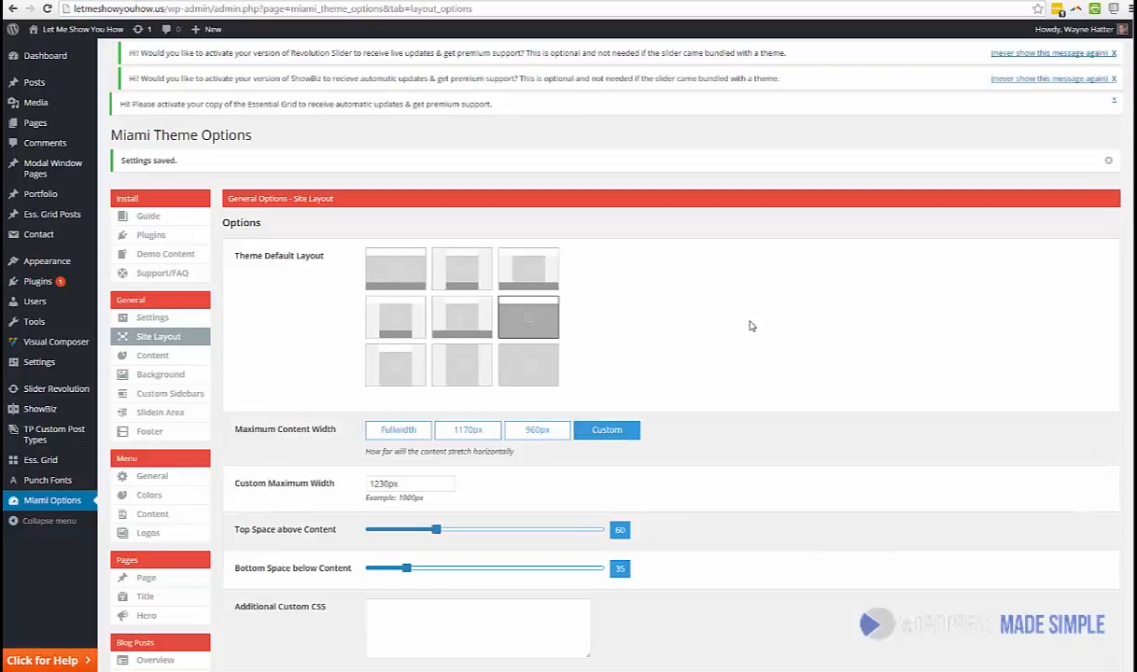
scroll(719, 313, down, 3)
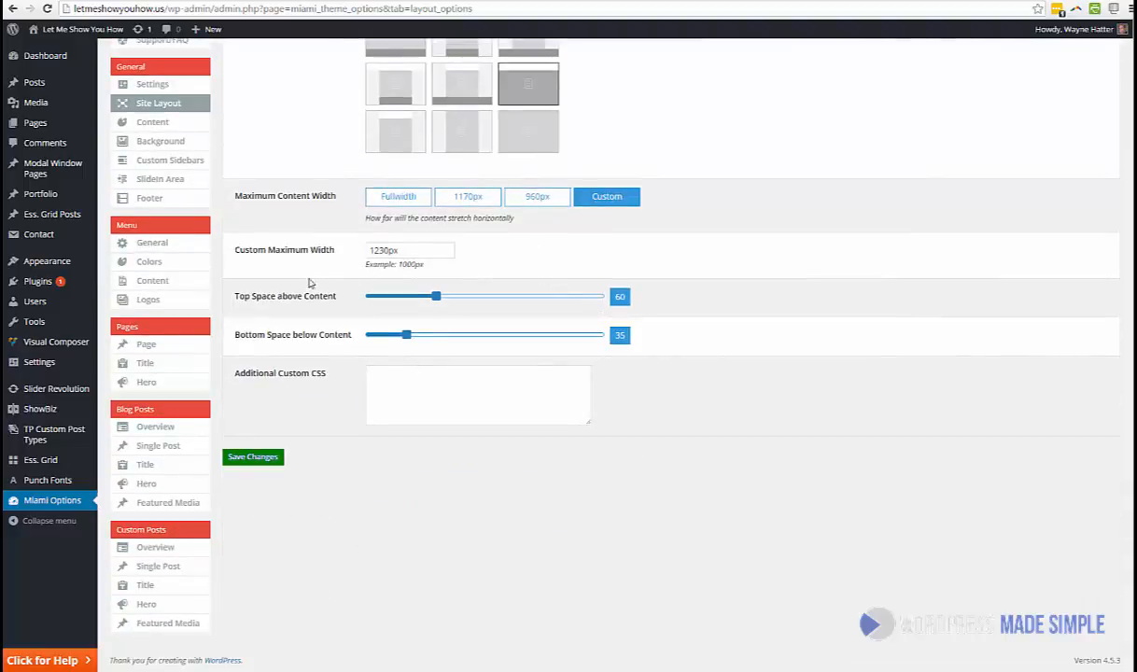
click(266, 459)
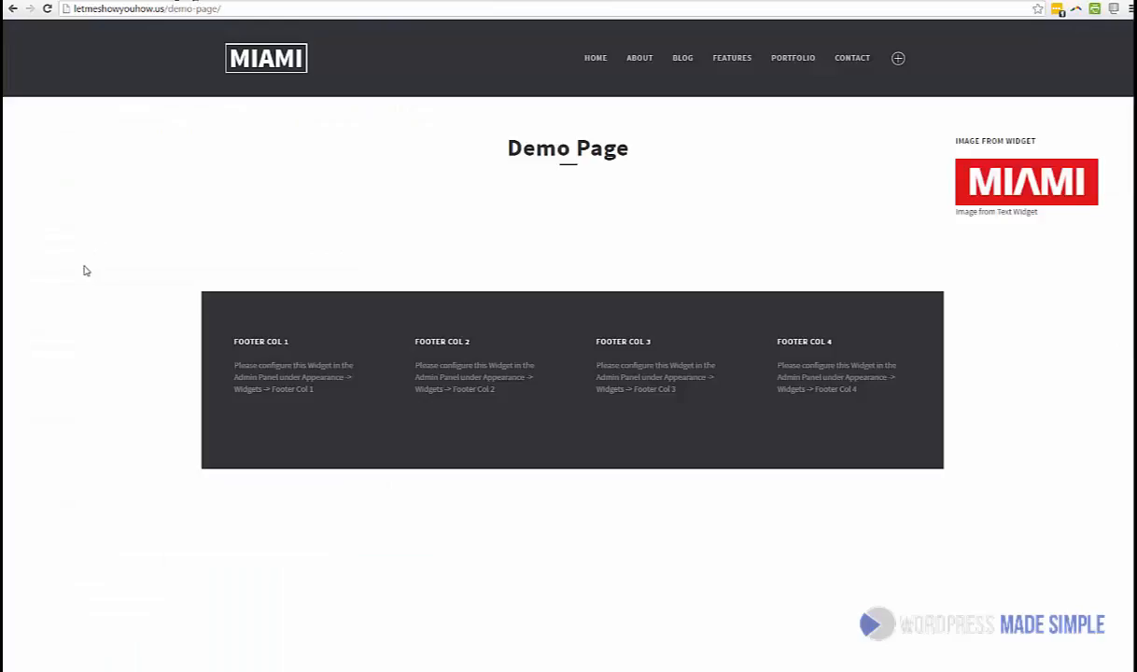
- Reload the demo page to check the layout without a footer, and return to the Site Layout options
right_click(102, 169)
click(129, 207)
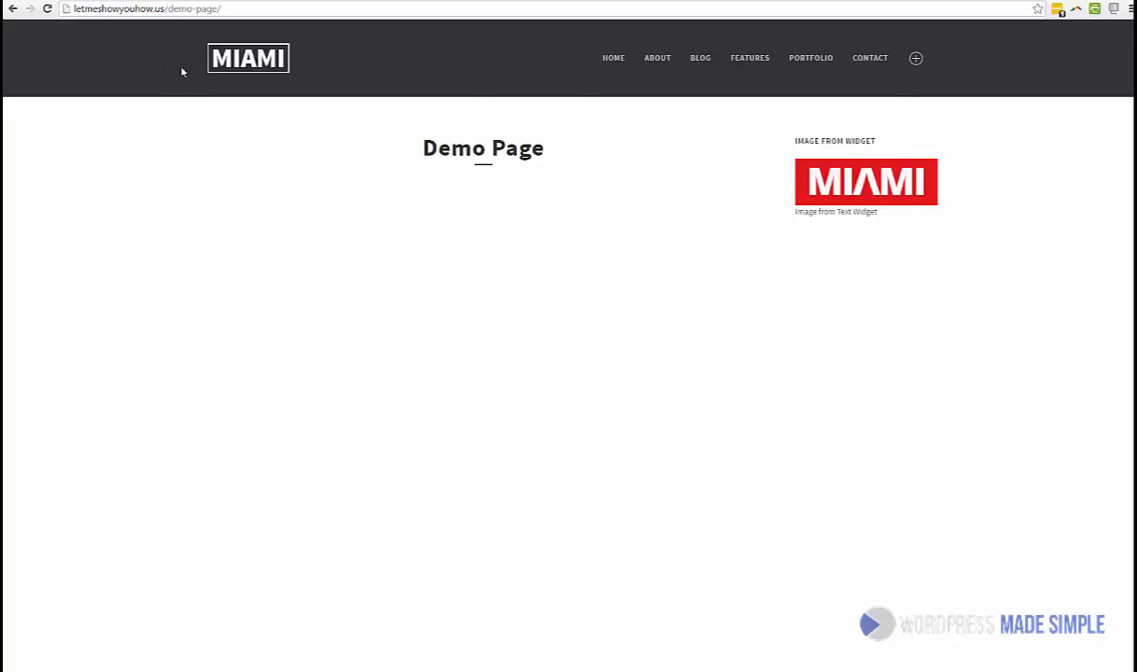
click(132, 0)
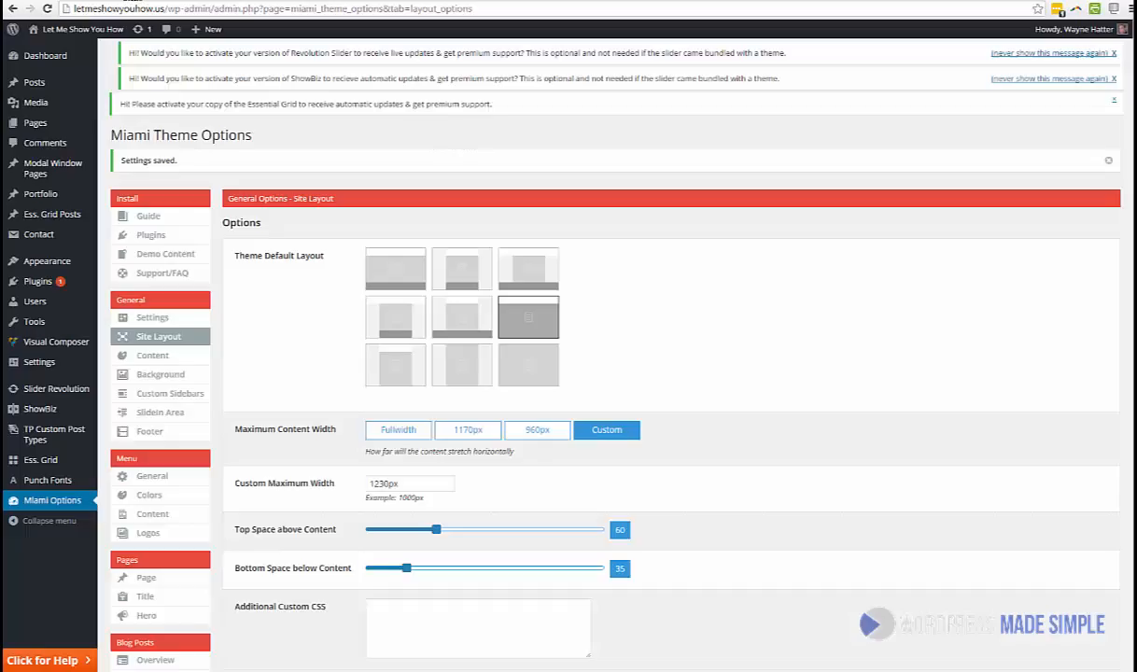
- Set the theme default layout back to the full-width header, content and footer, and save the changes
click(392, 266)
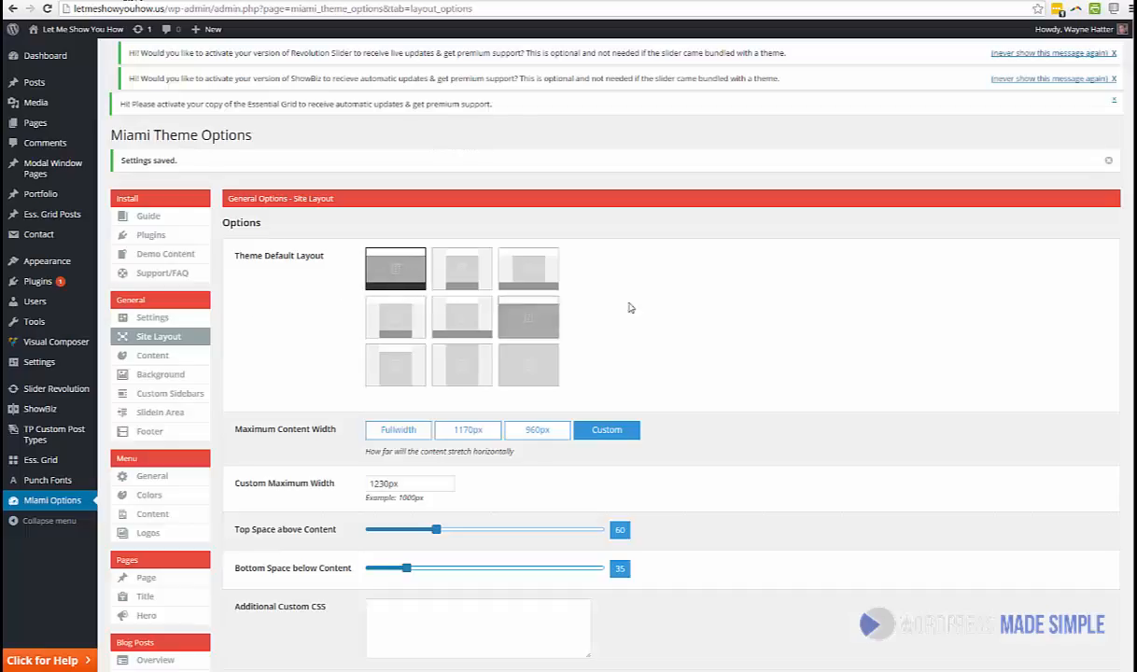
scroll(532, 398, down, 3)
click(253, 455)
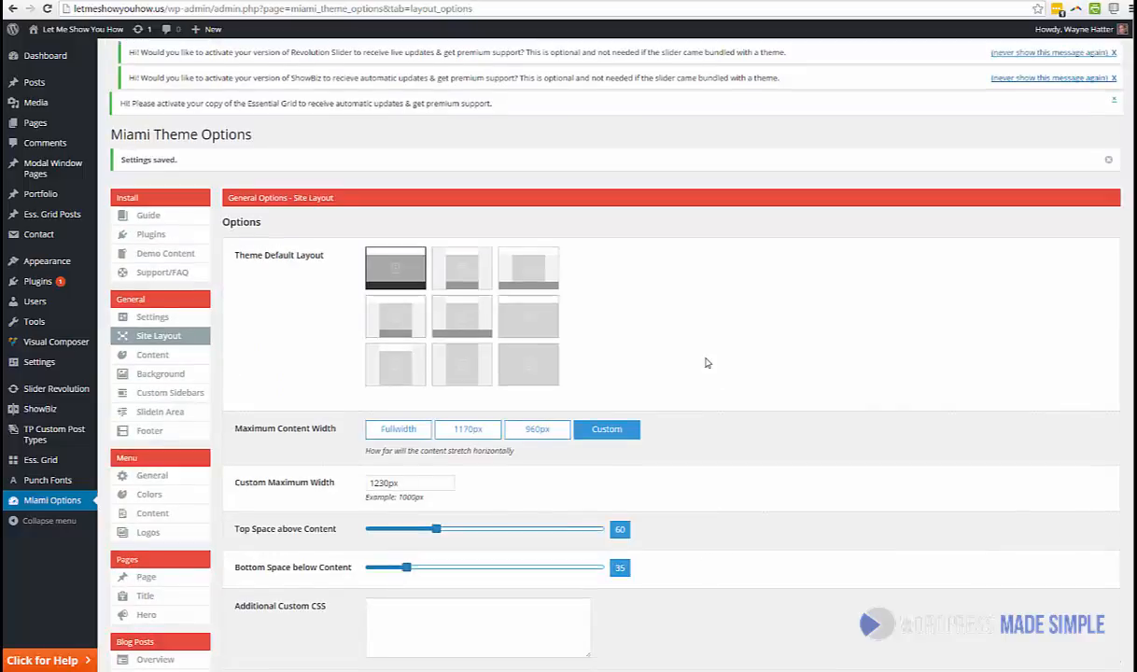
- Set the Content Background Color in the theme's general Content options to the preset red and save the changes
scroll(705, 363, down, 1)
click(140, 238)
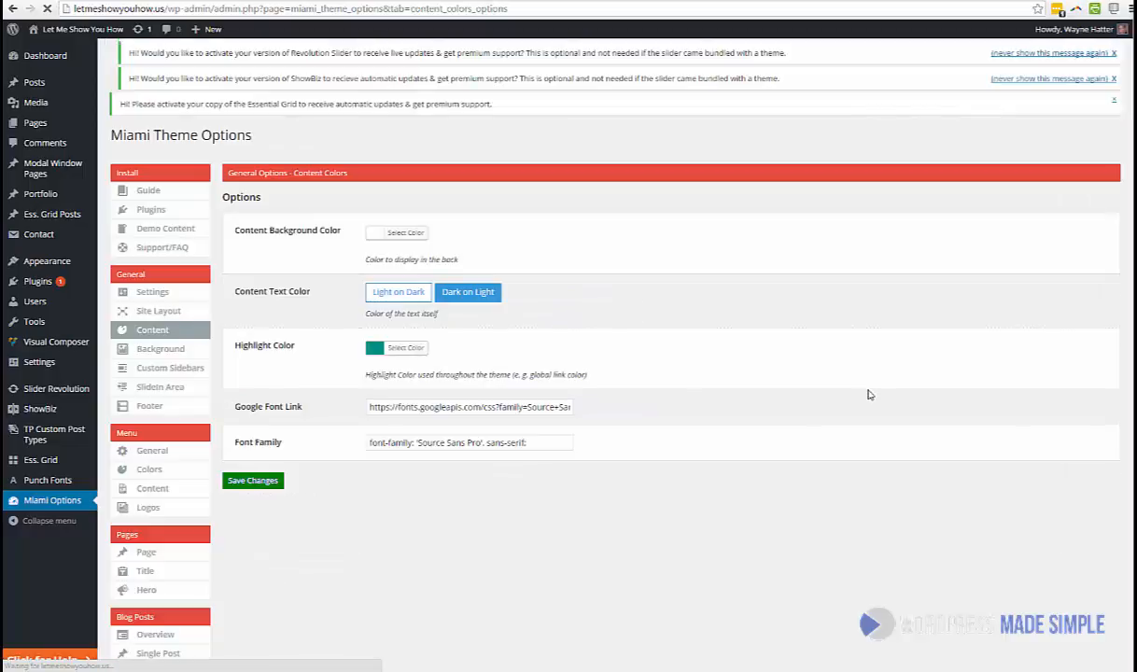
click(374, 234)
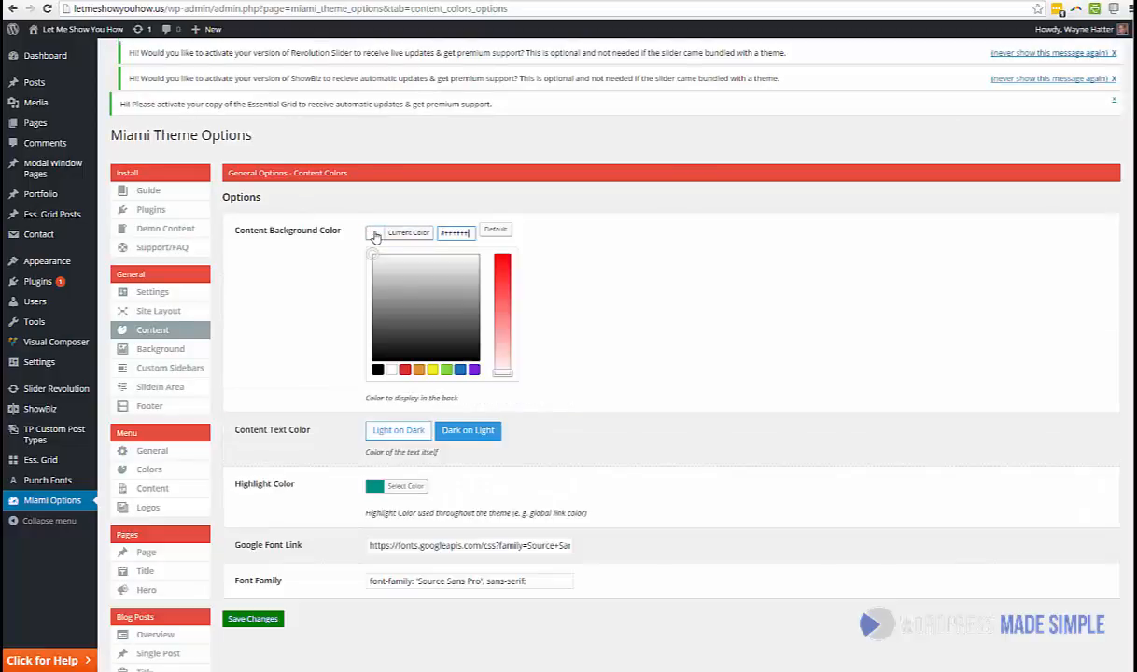
click(405, 370)
click(692, 266)
scroll(292, 416, down, 3)
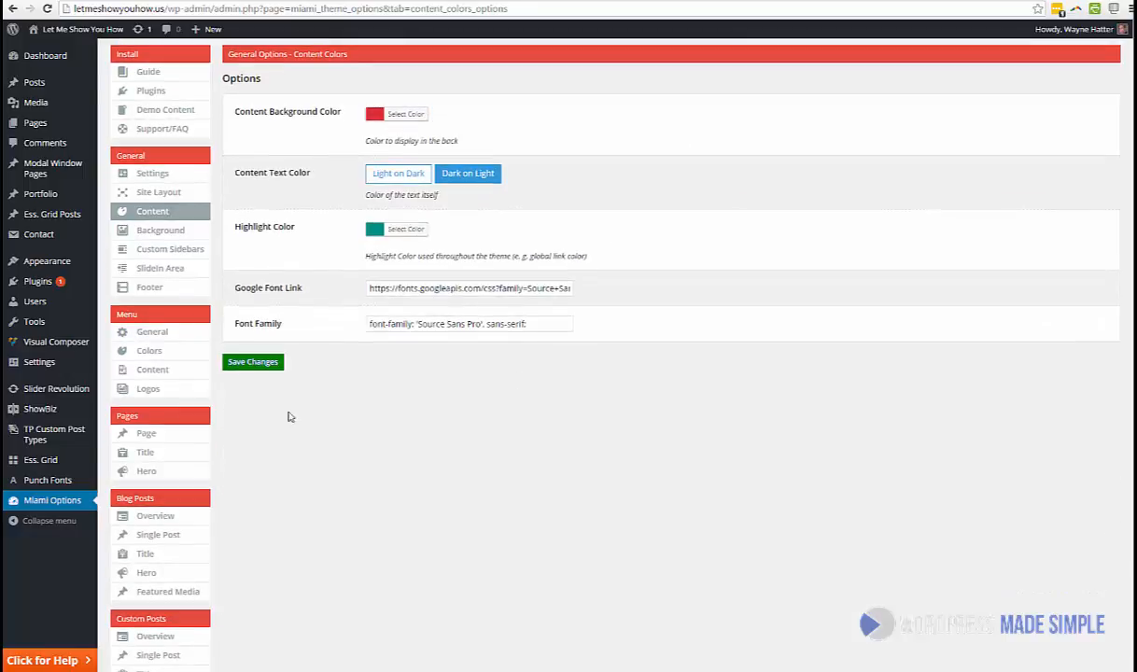
click(253, 363)
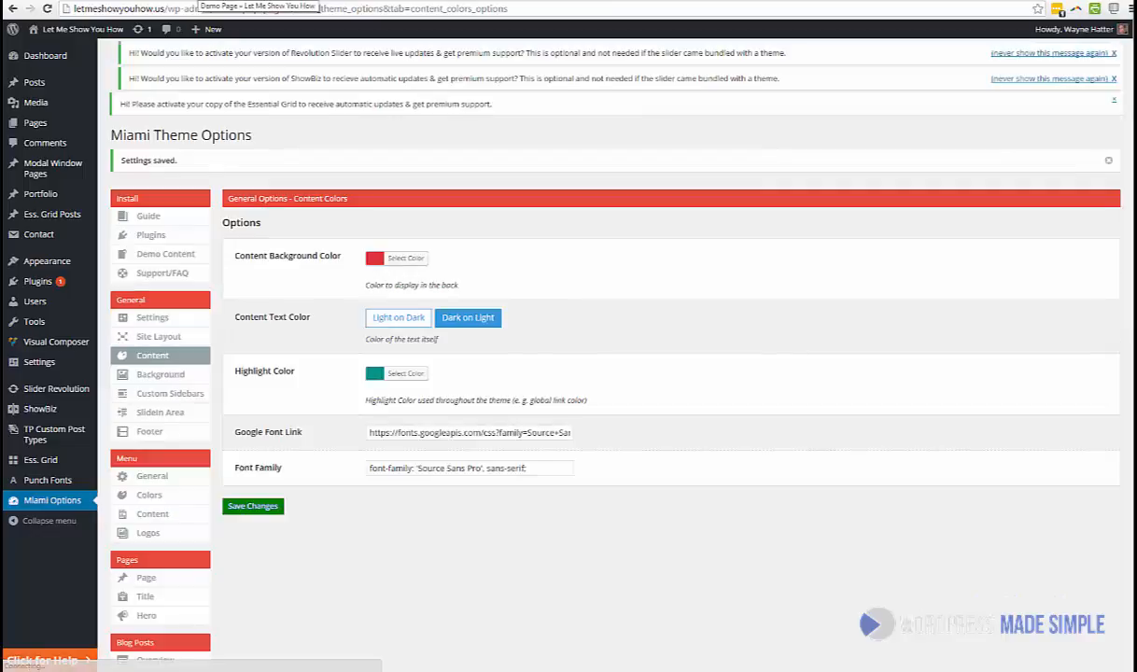
- Reload the demo page to check the content background colour and the legibility of the page title
click(198, 1)
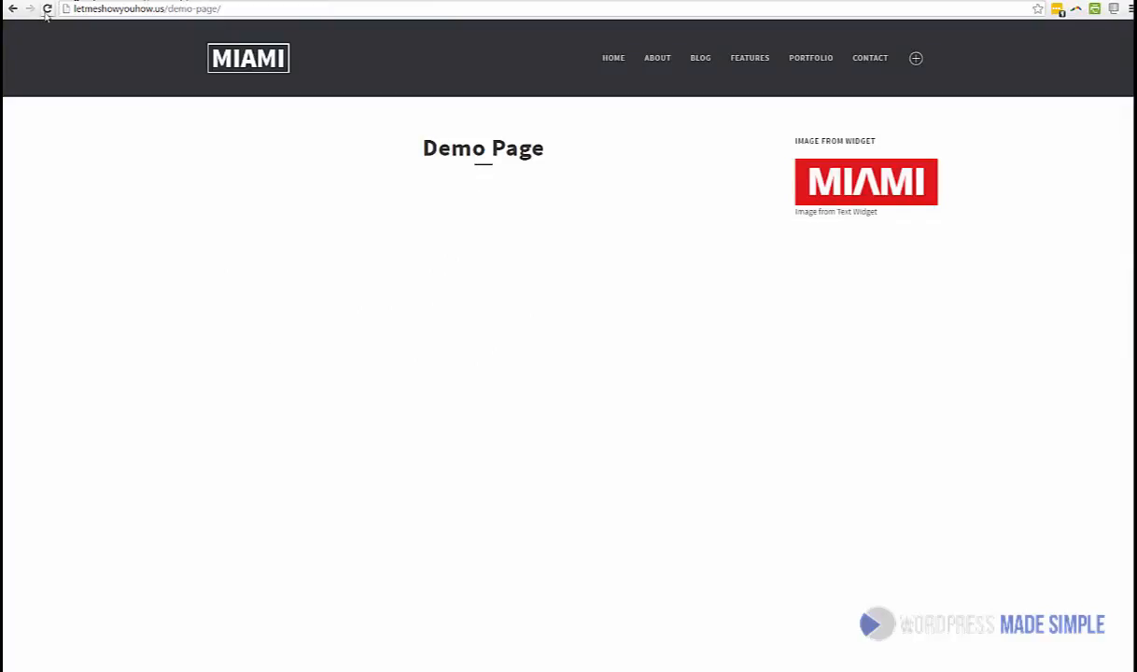
click(47, 13)
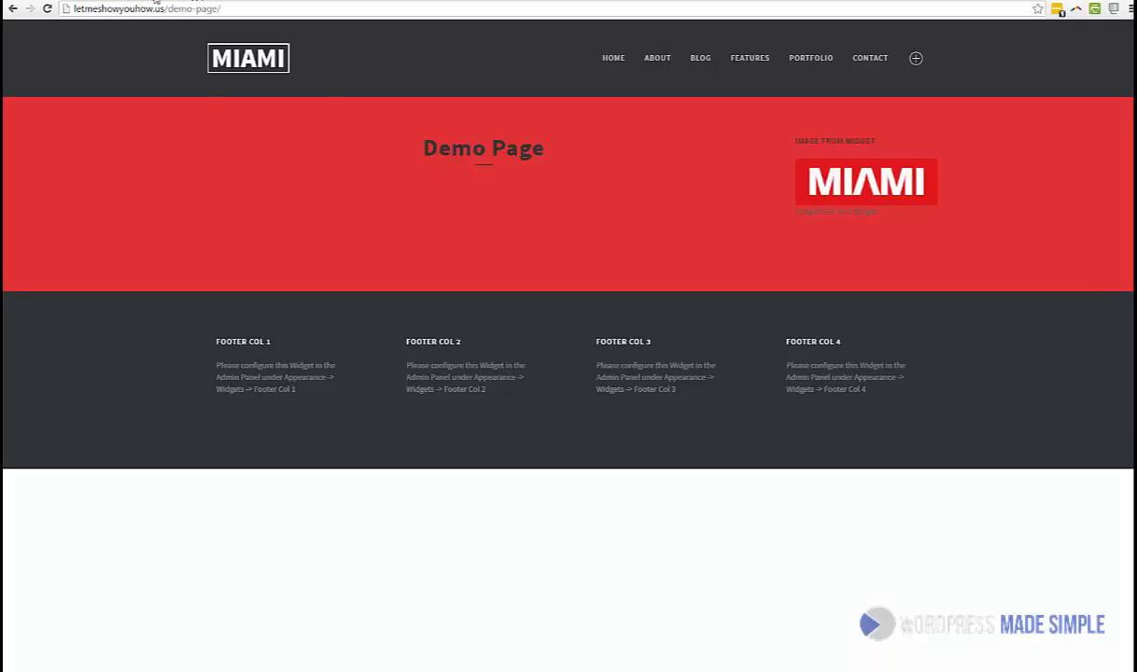
drag(393, 147, 545, 149)
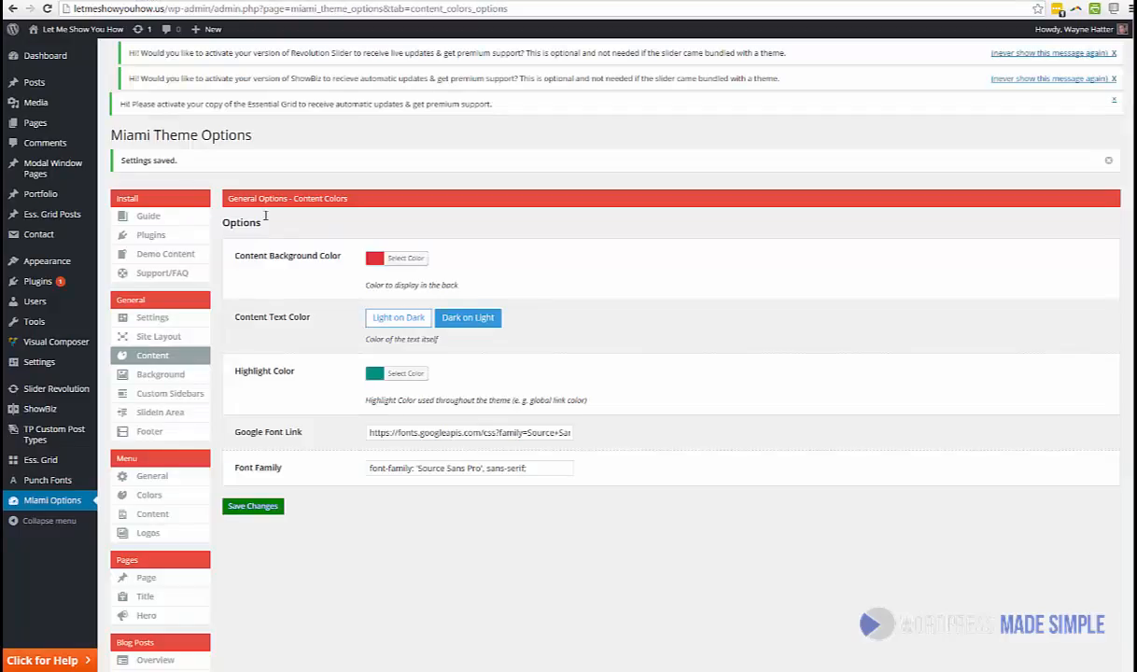
click(392, 257)
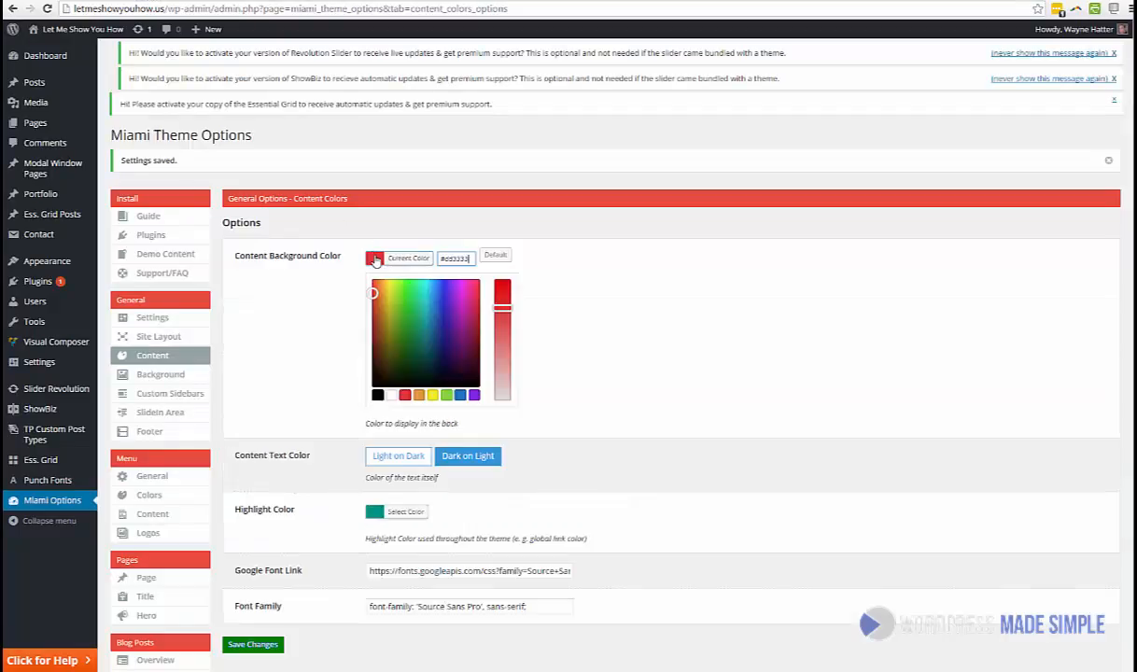
click(391, 395)
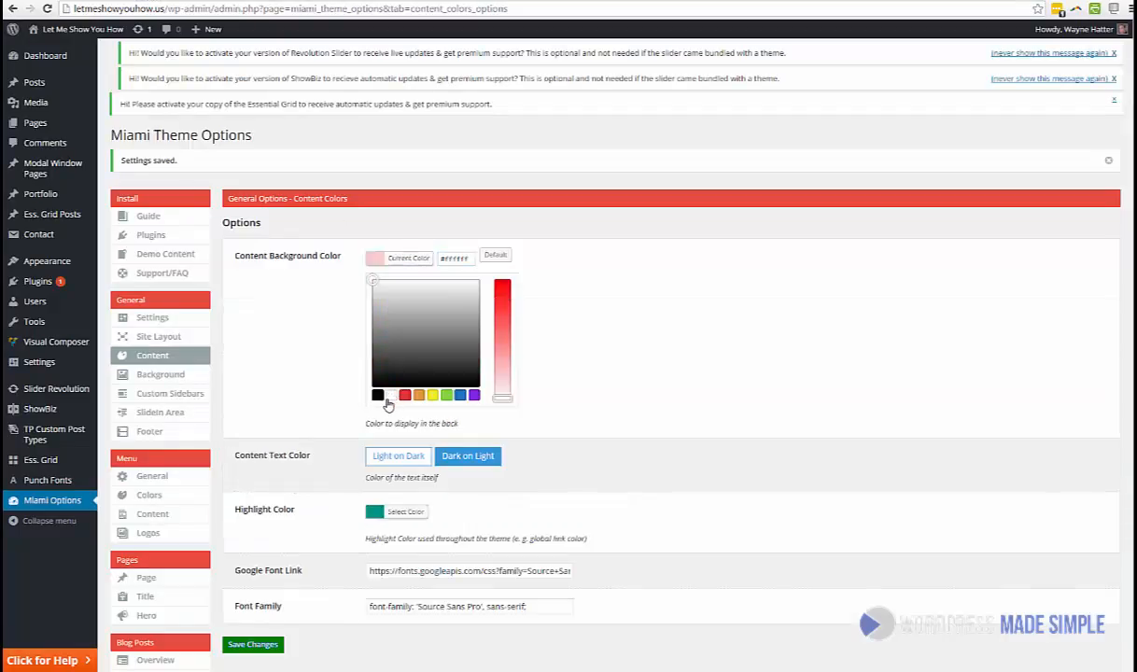
click(264, 323)
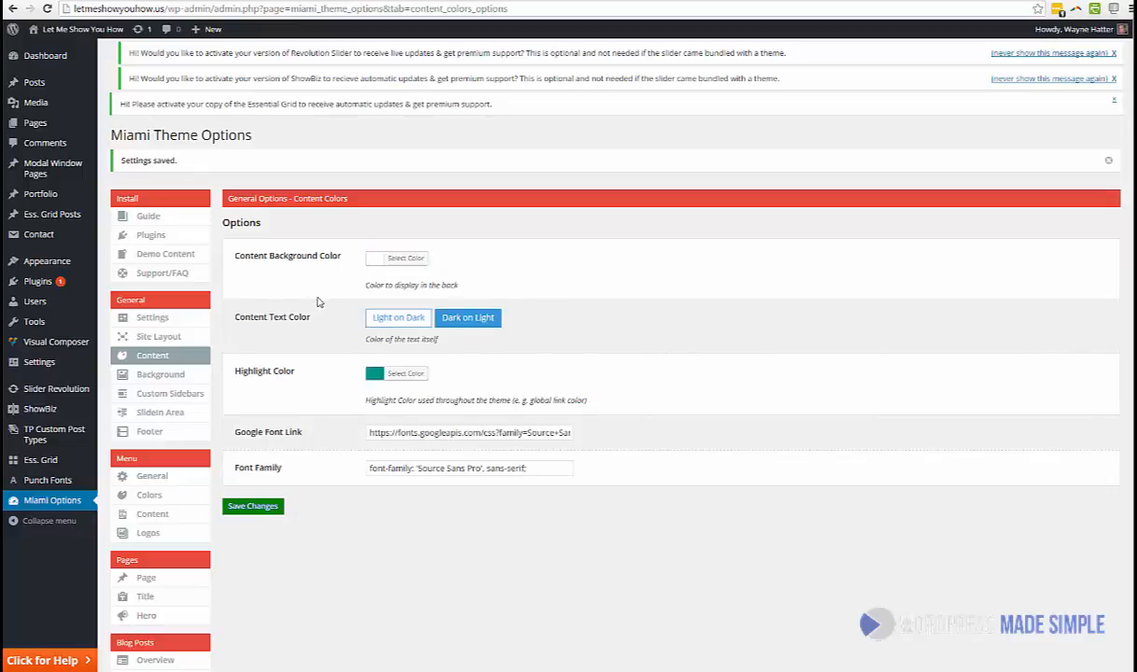
click(371, 257)
click(404, 395)
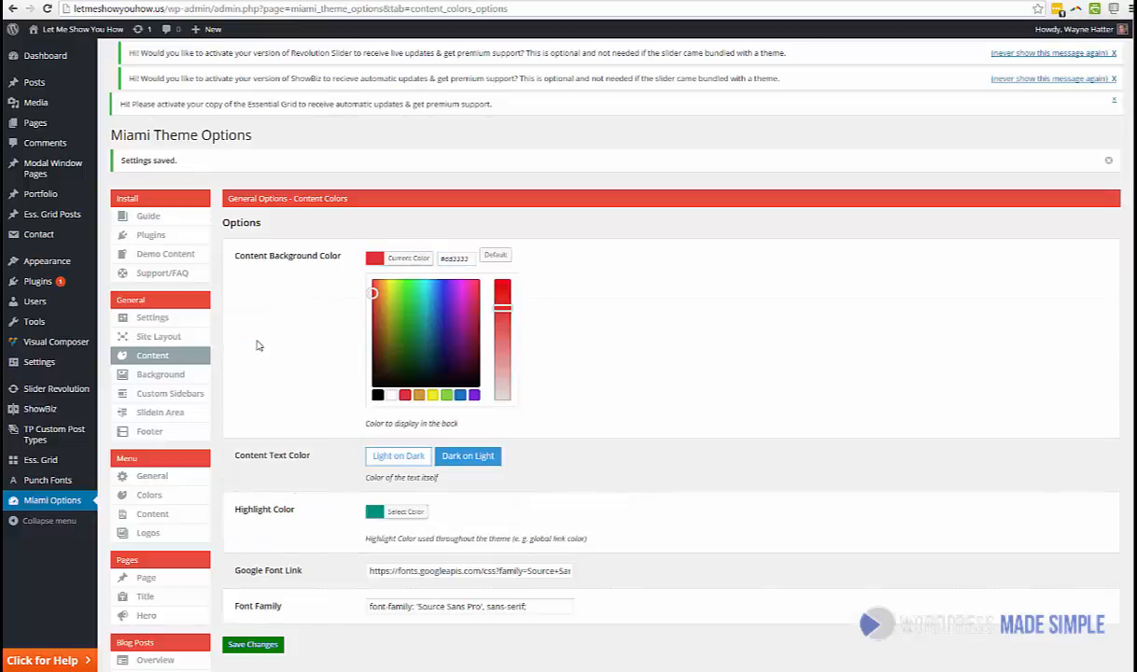
click(323, 330)
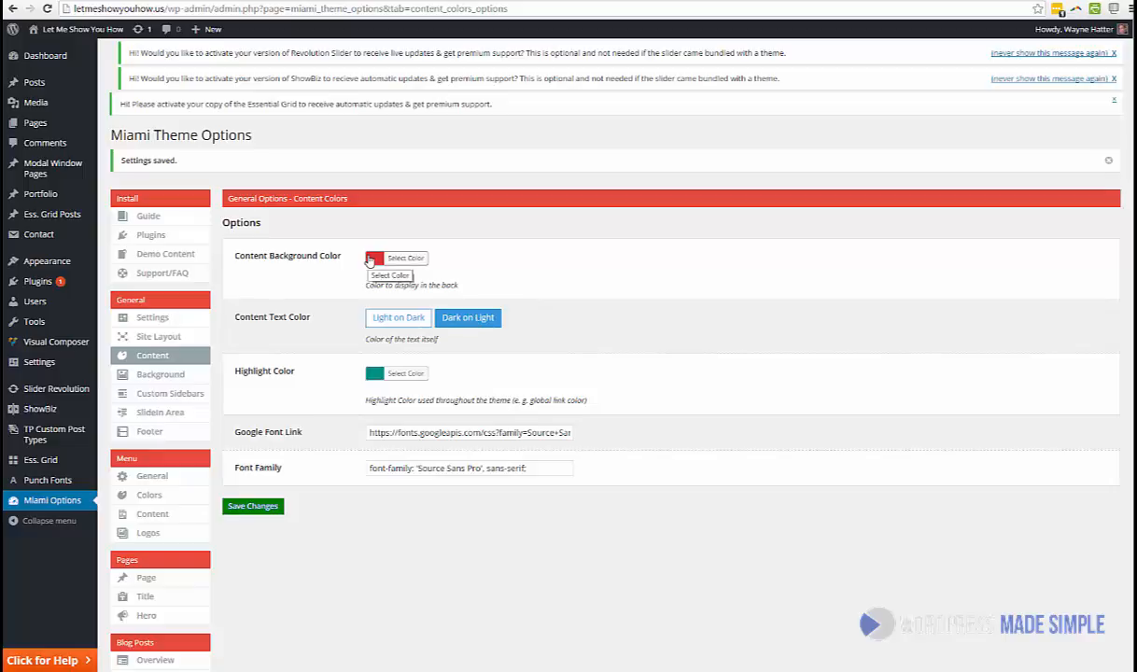
- Set the Content Text Color to Light on Dark, save the changes, and check the title on the demo page
click(391, 320)
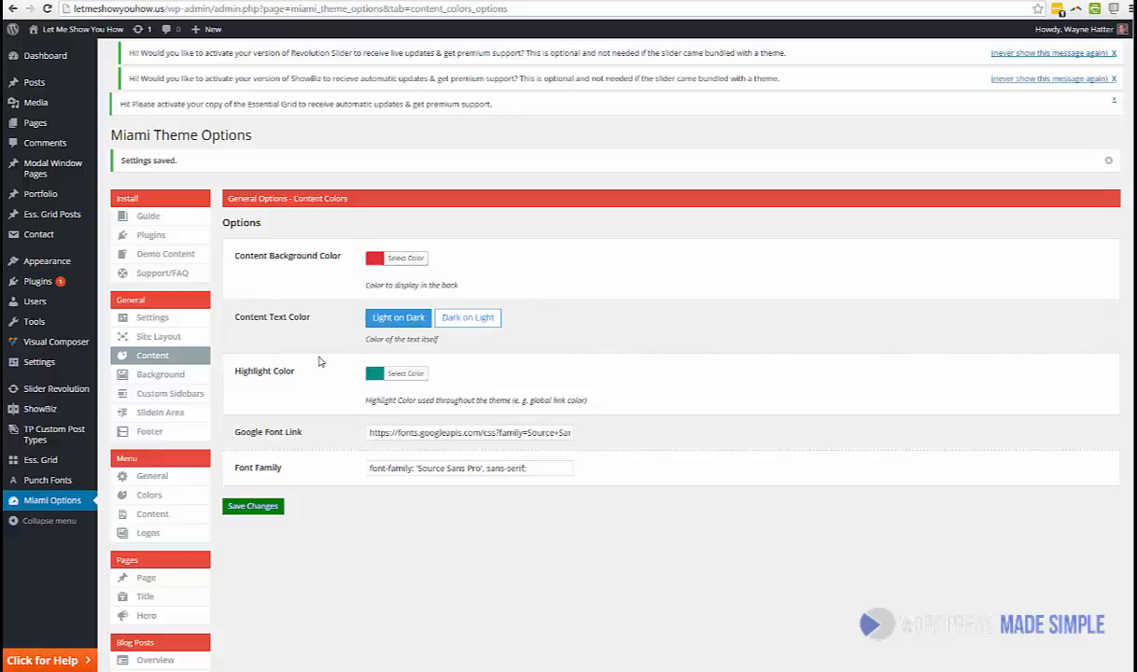
click(269, 510)
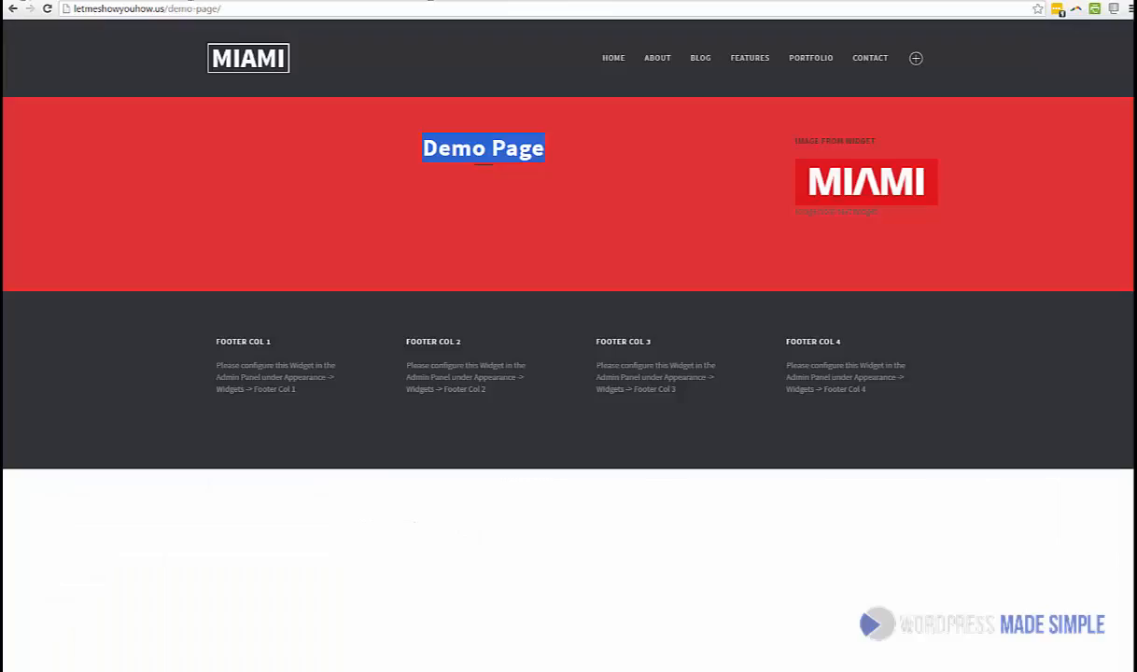
click(74, 240)
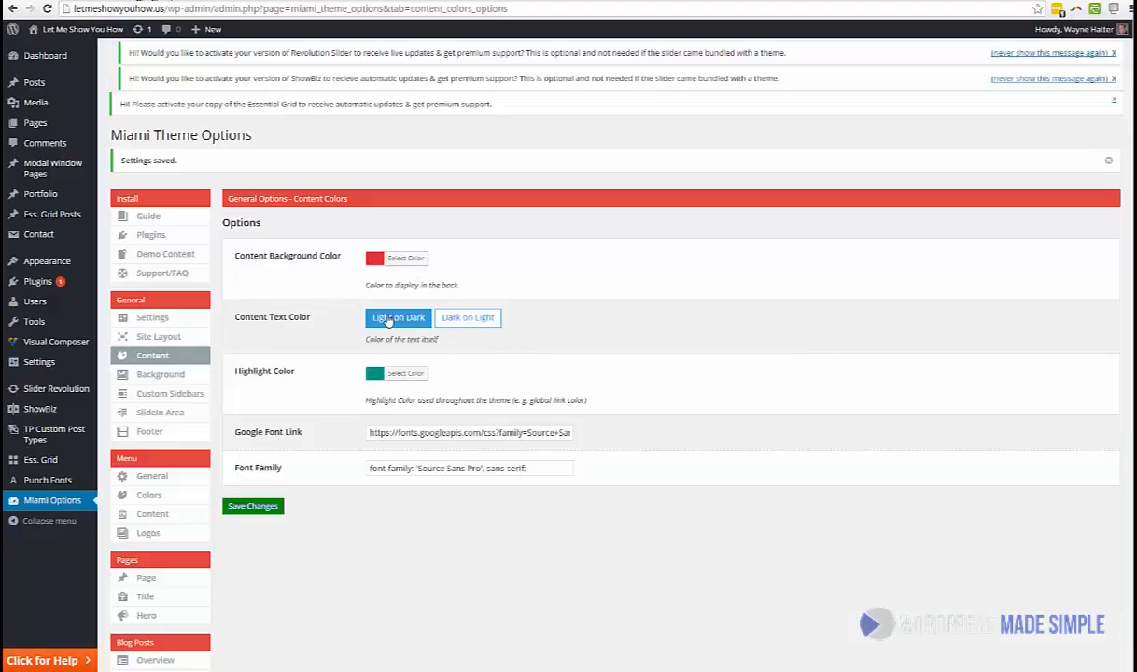
- Set the Content Background Color to the preset white and the Content Text Color to Dark on Light, and save the changes
click(374, 262)
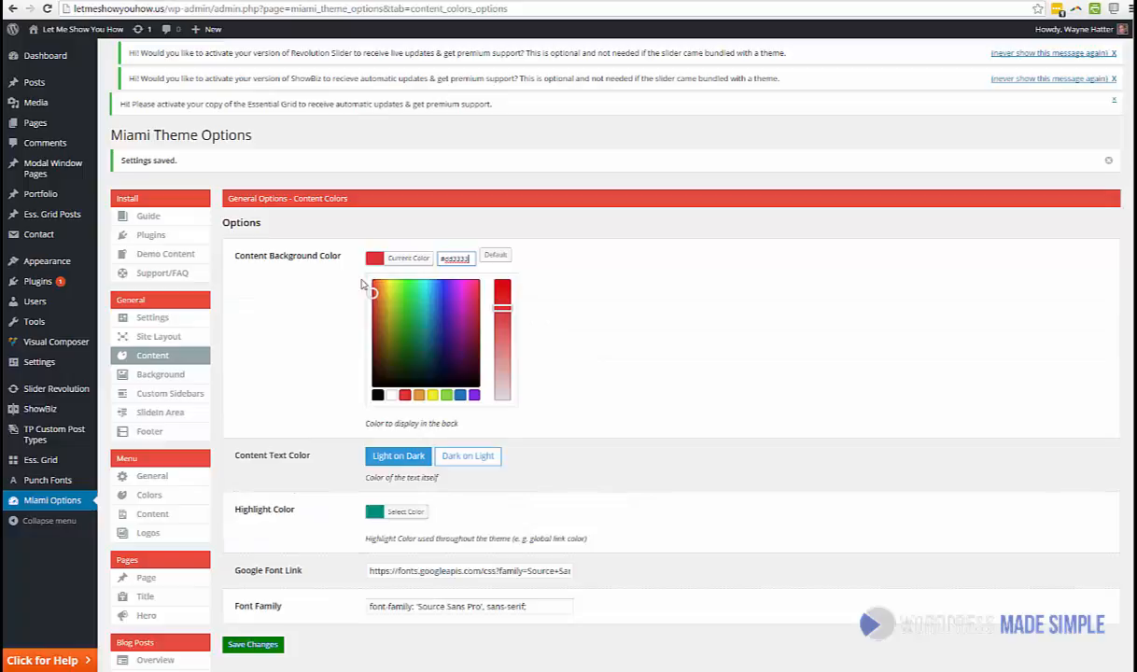
click(391, 395)
click(285, 305)
click(441, 314)
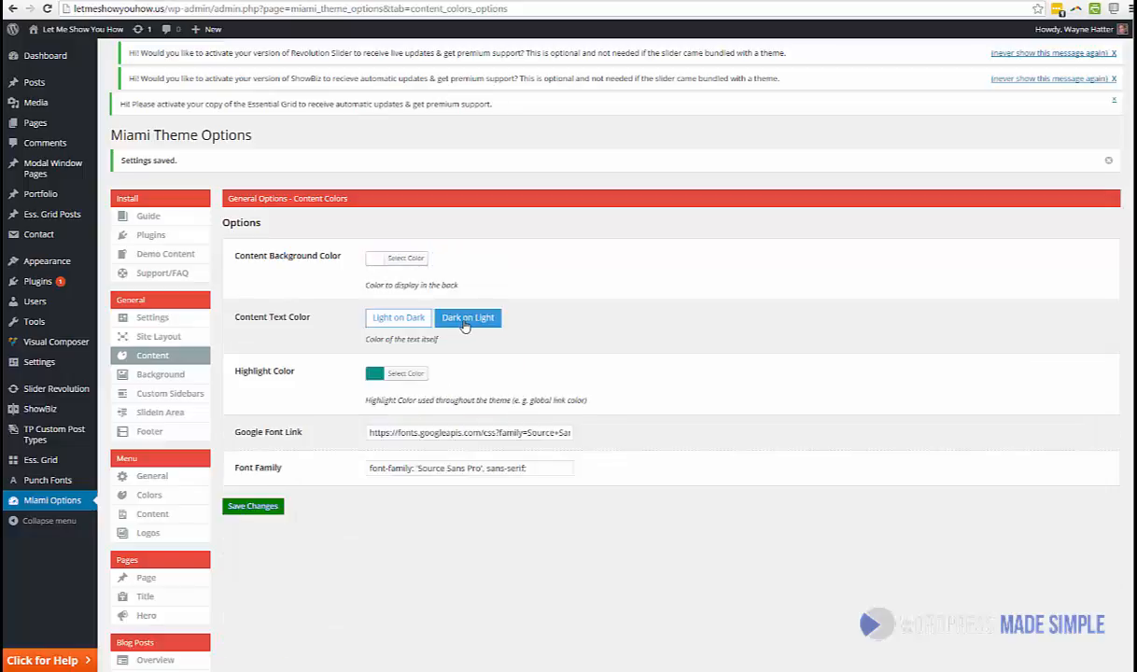
scroll(305, 320, down, 1)
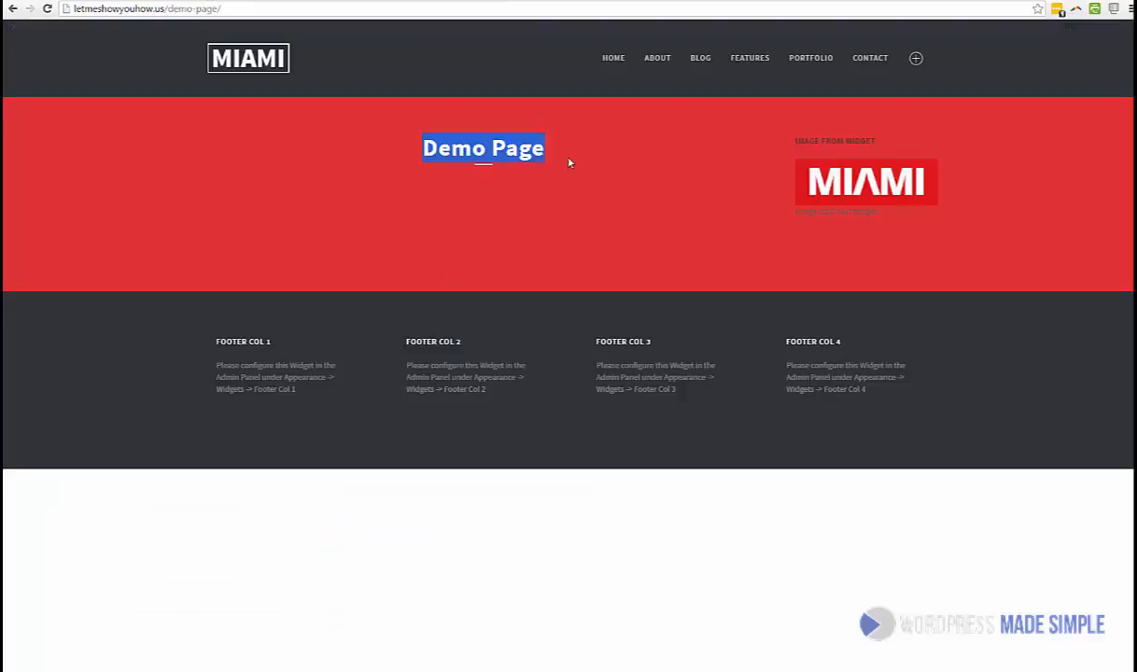
drag(405, 362, 515, 407)
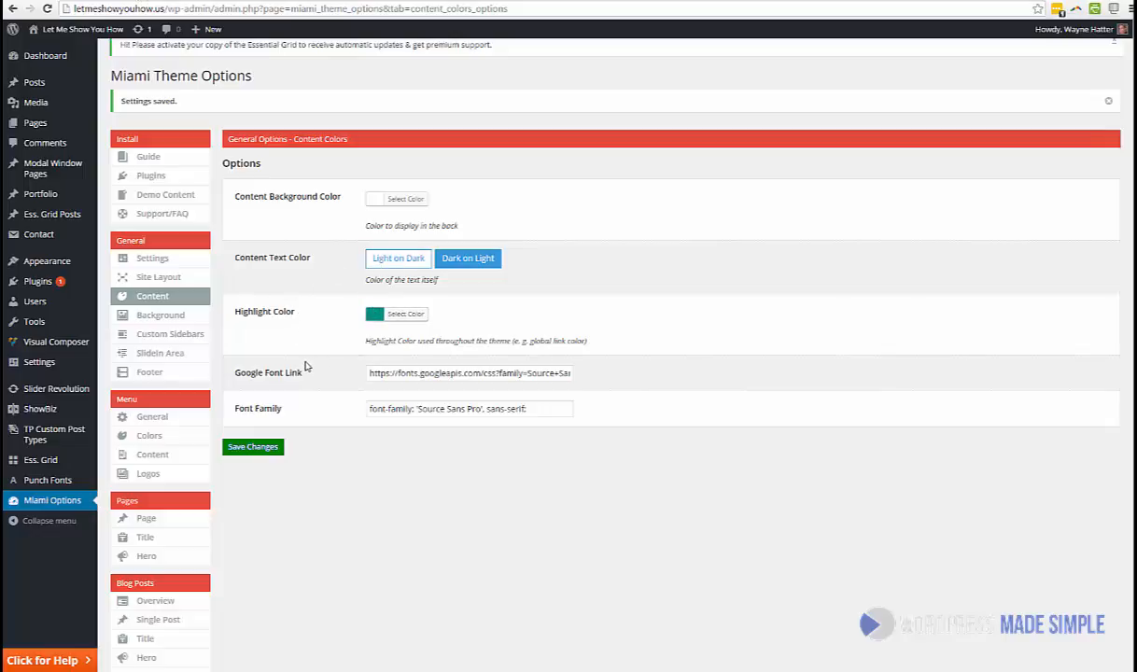
click(266, 450)
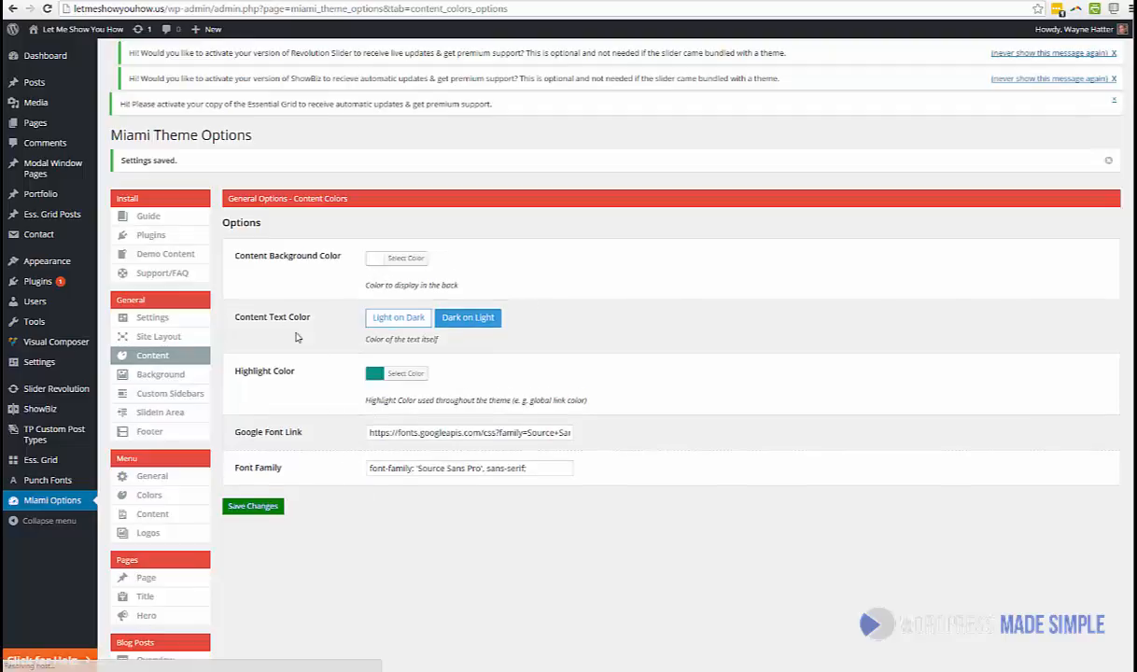
- Set the general Background to an image of the snarling animal on black from the media library with the Cover type, and save
click(162, 377)
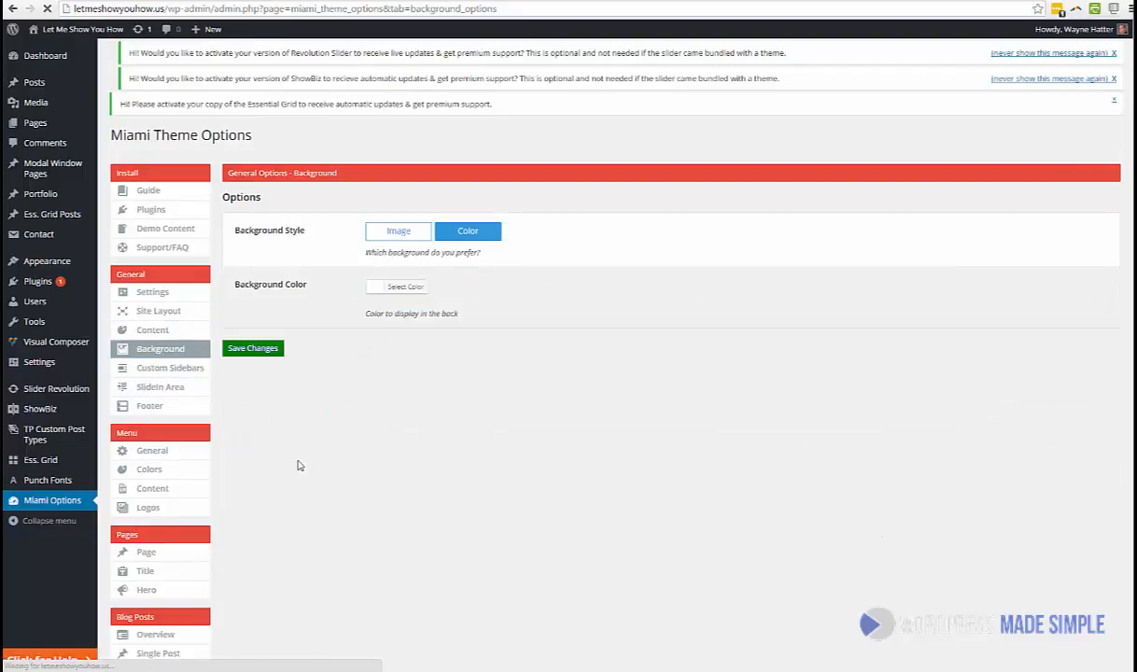
click(391, 233)
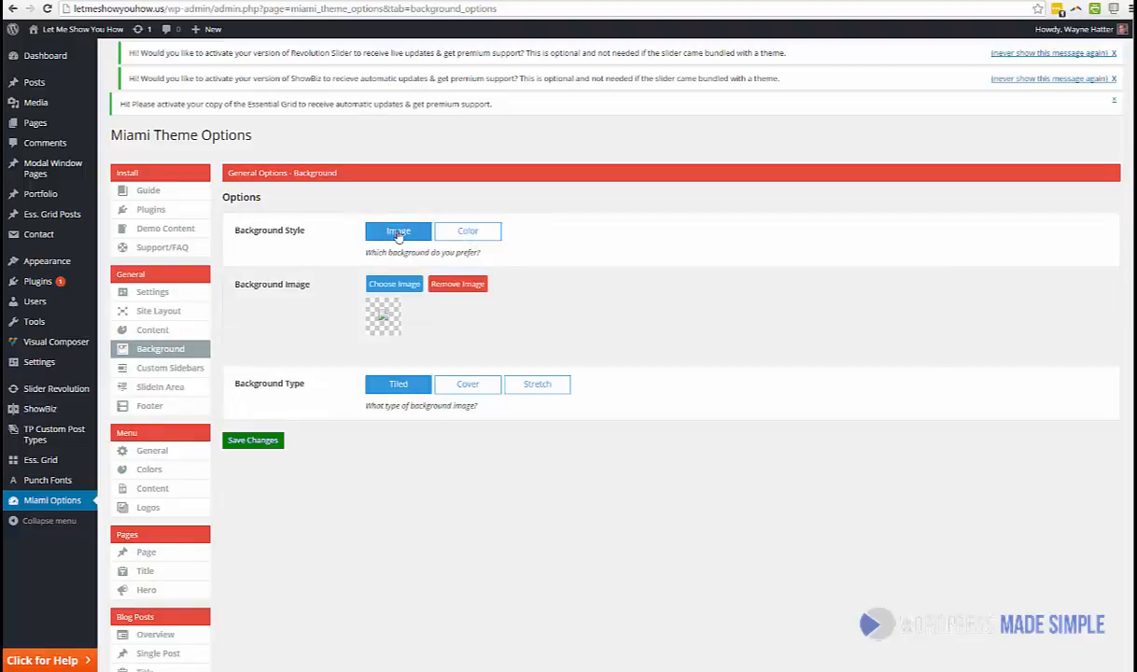
click(393, 285)
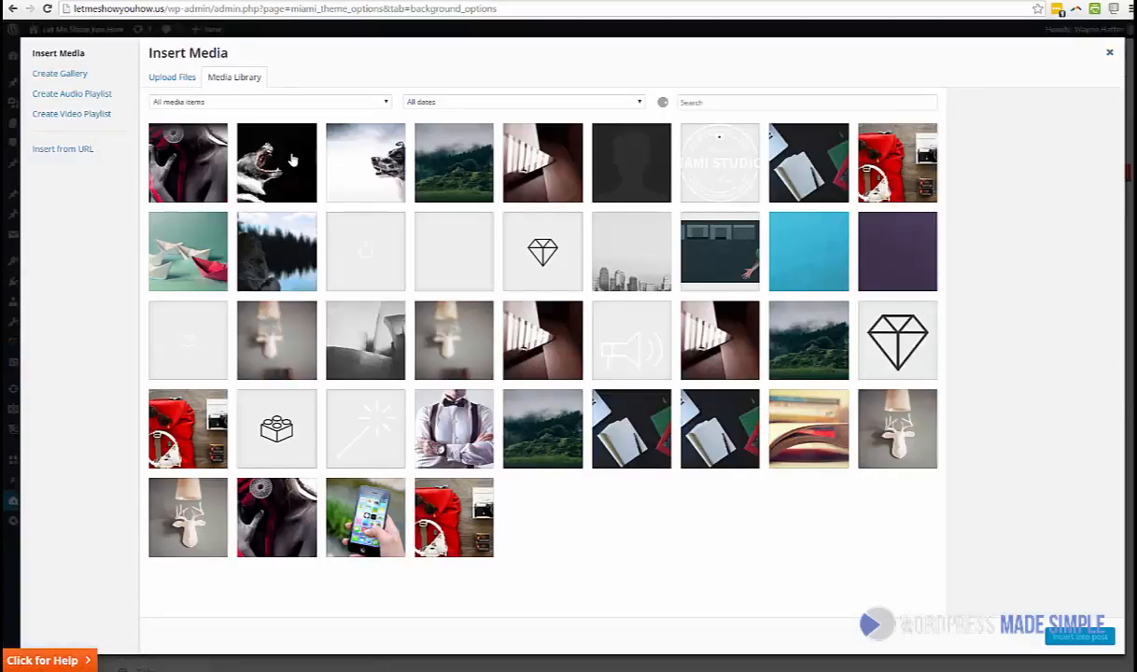
click(292, 160)
click(1076, 635)
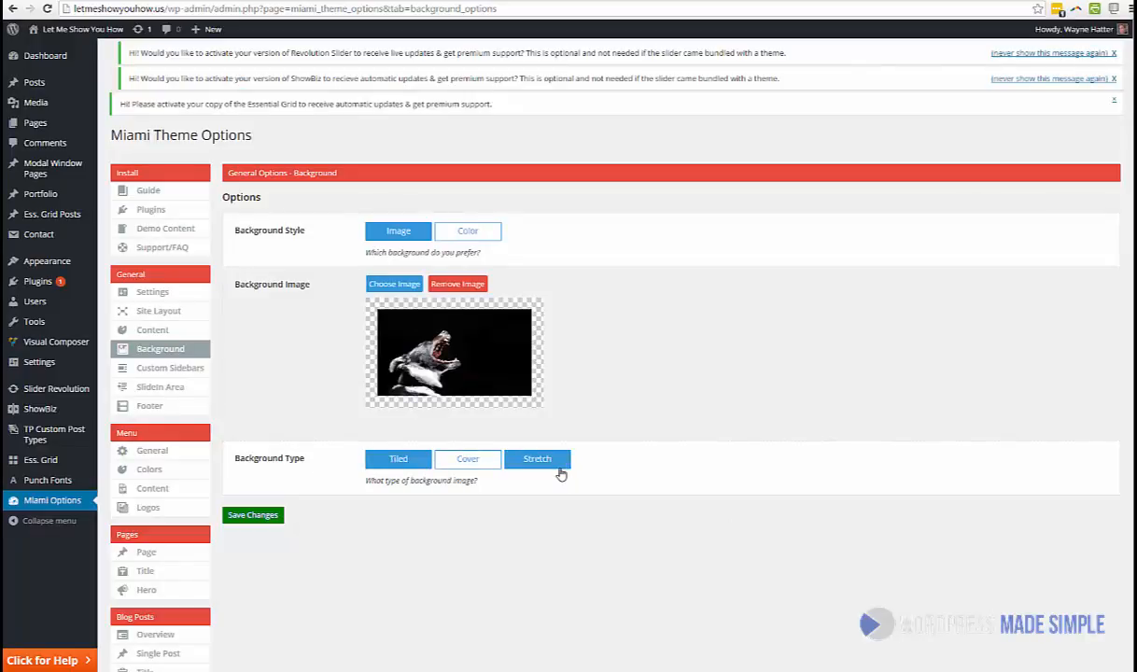
click(468, 458)
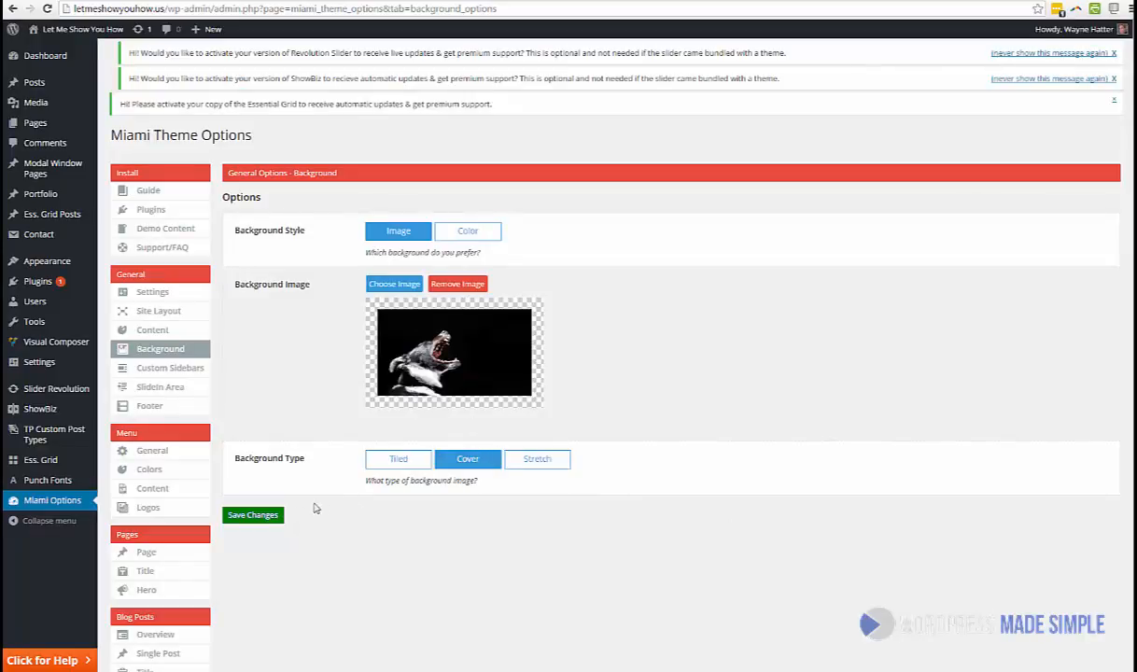
click(262, 519)
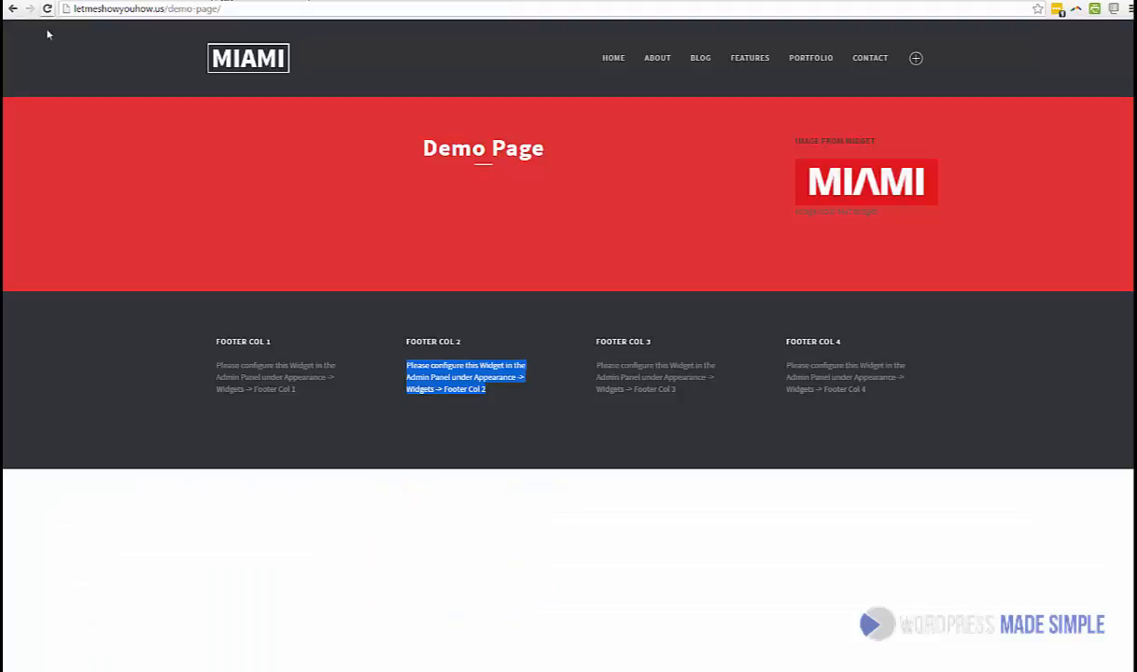
- Reload the demo page to check the content colours and background, and return to the Background options
click(48, 9)
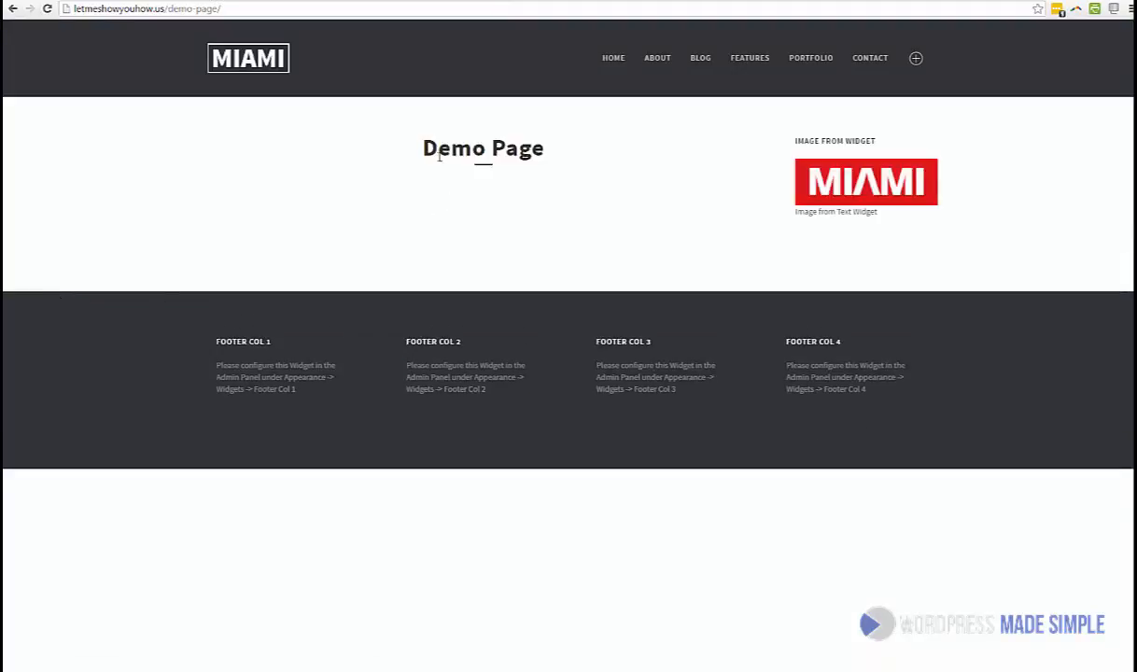
drag(419, 151, 534, 202)
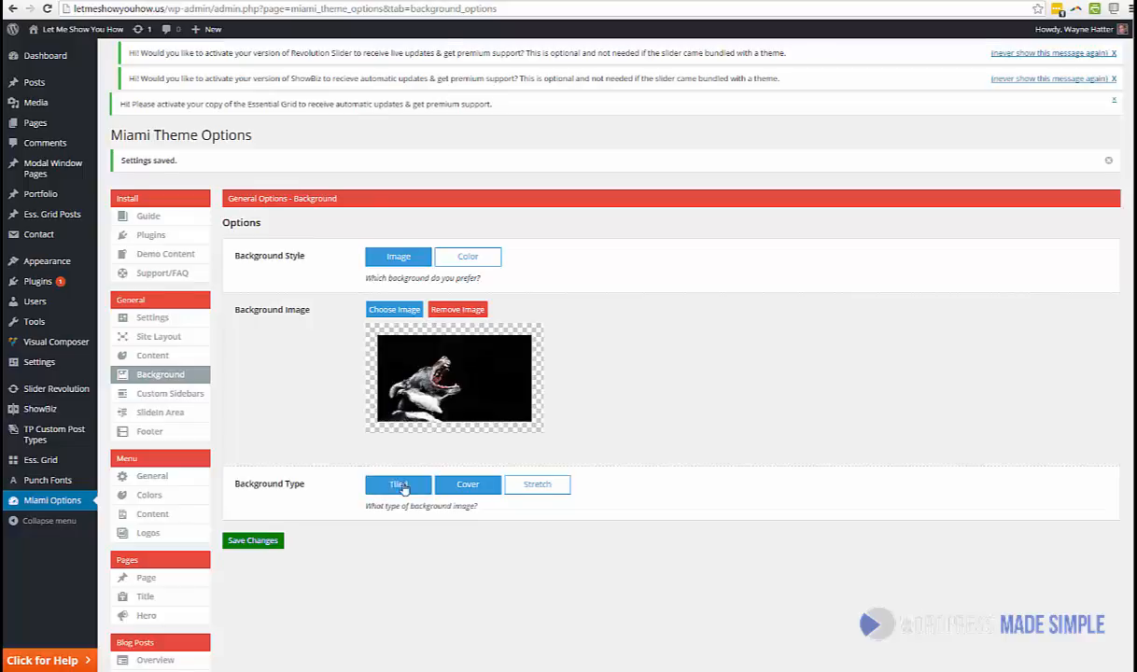
scroll(399, 487, down, 1)
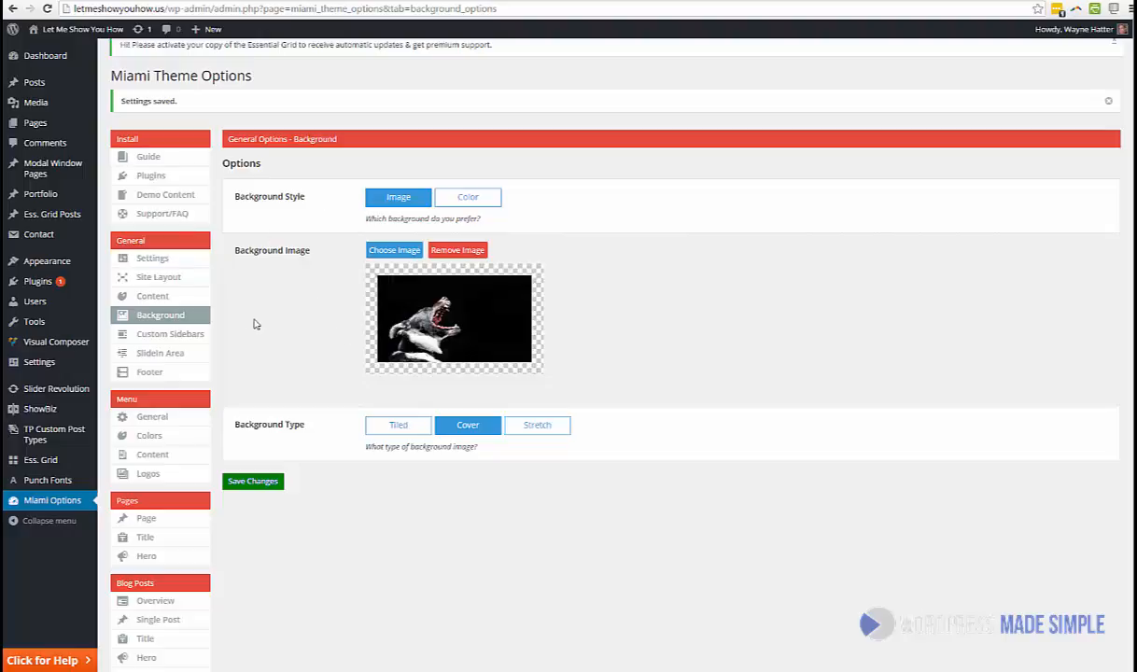
- Remove the background image, set the Background Style to Color, and save the changes
click(453, 251)
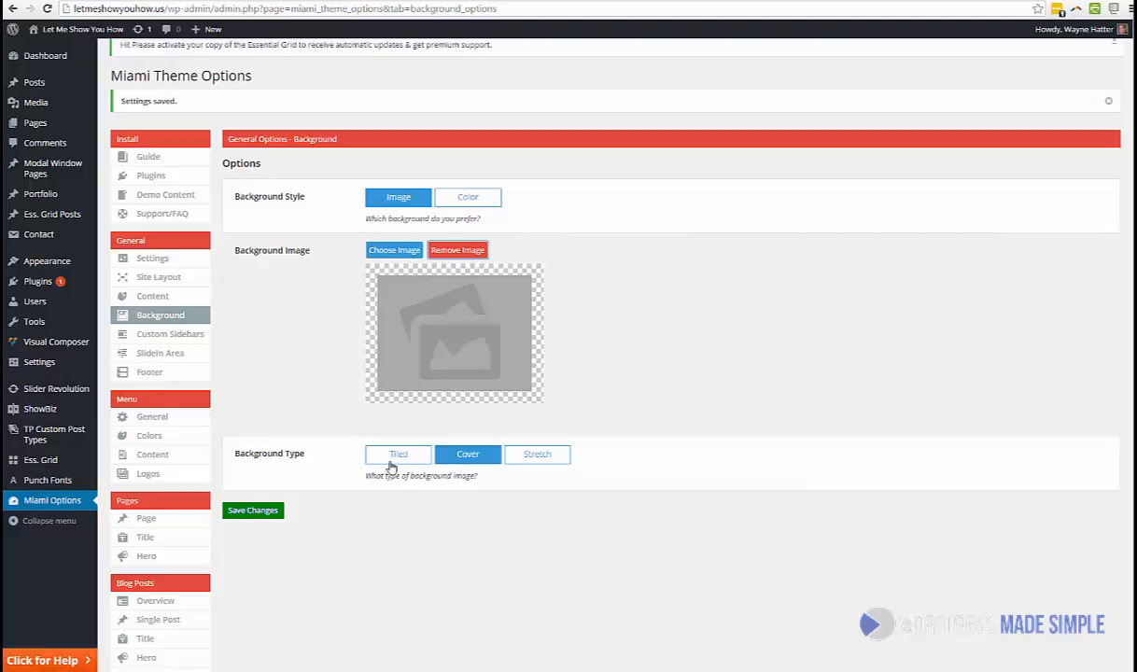
click(451, 192)
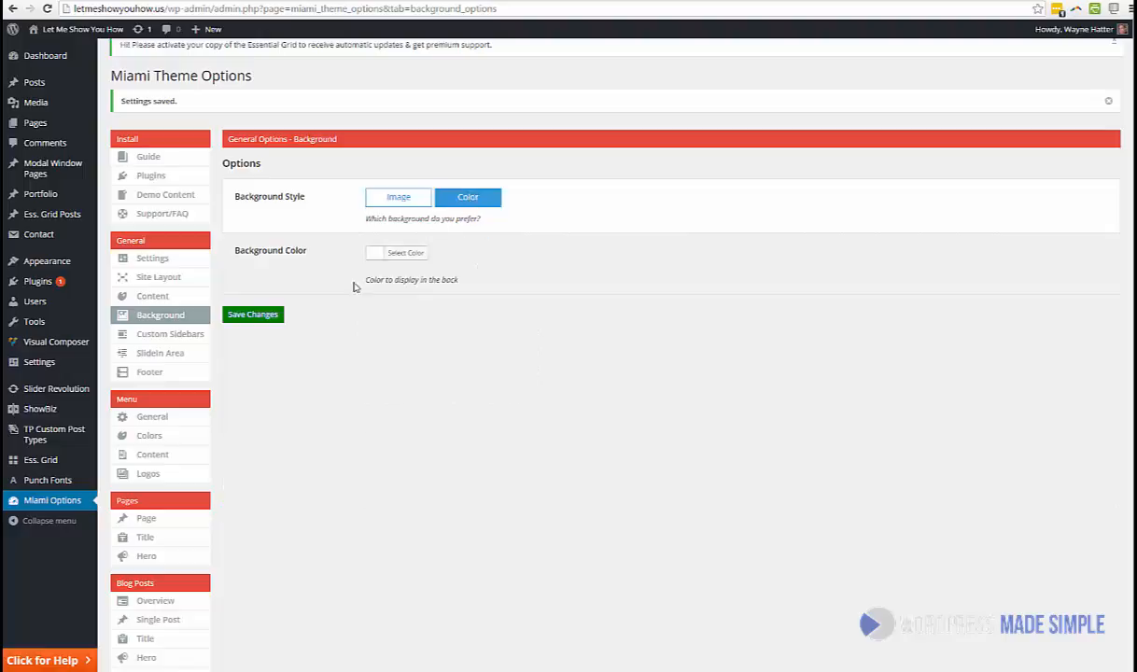
click(266, 317)
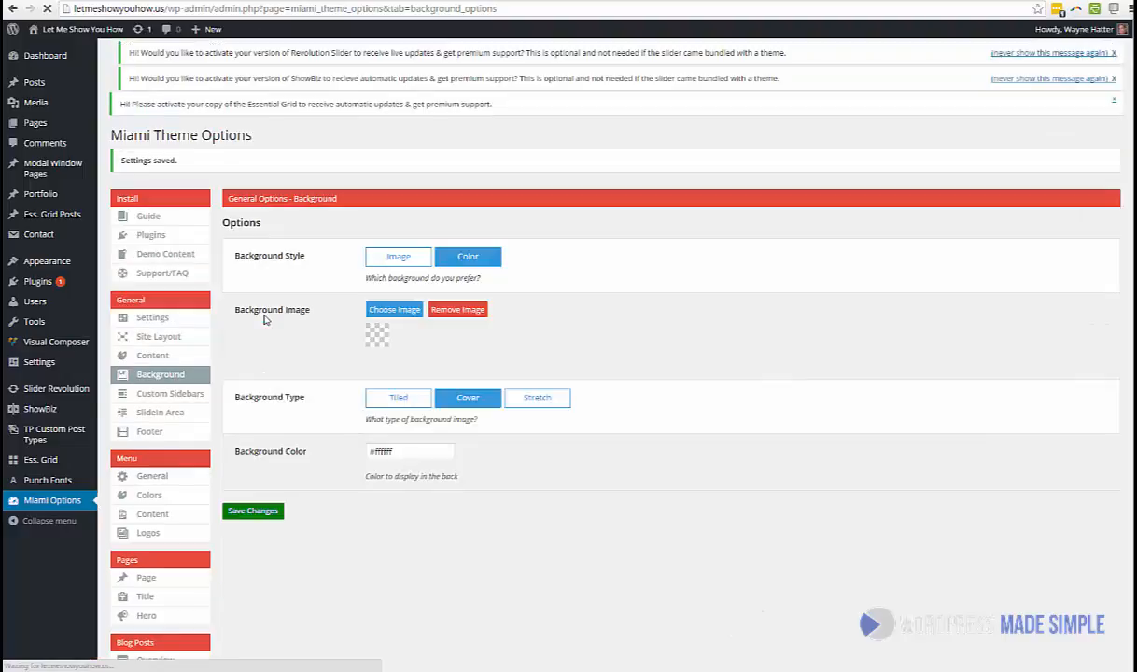
- Open the Custom Sidebars options and inspect the image widget in the demo page's sidebar
scroll(247, 337, down, 2)
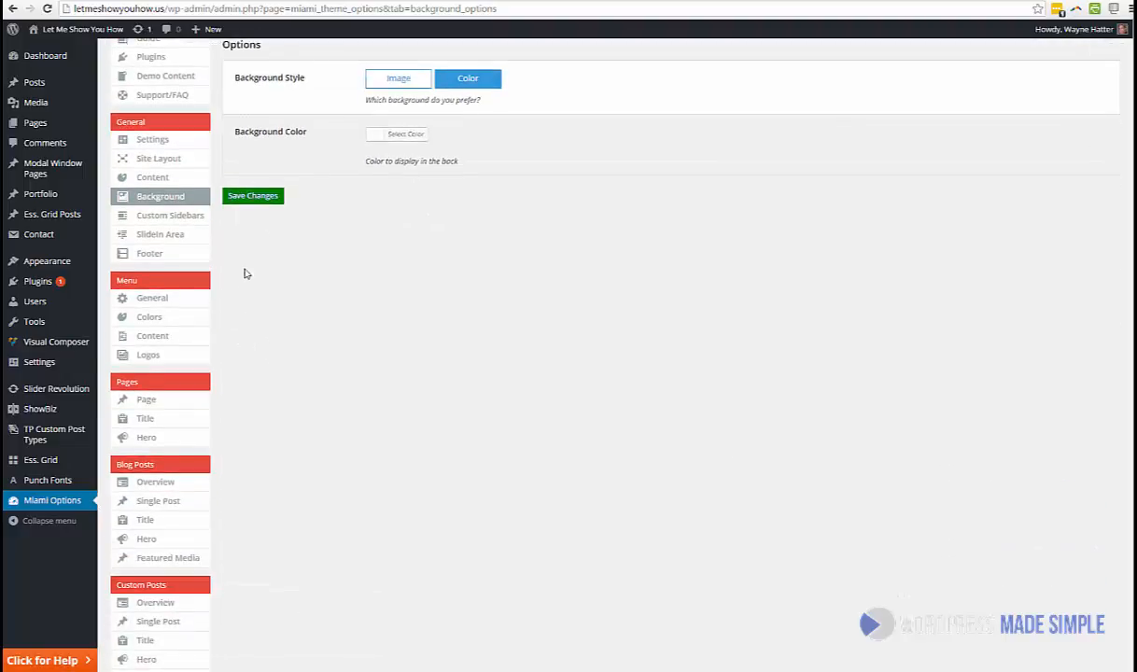
click(186, 216)
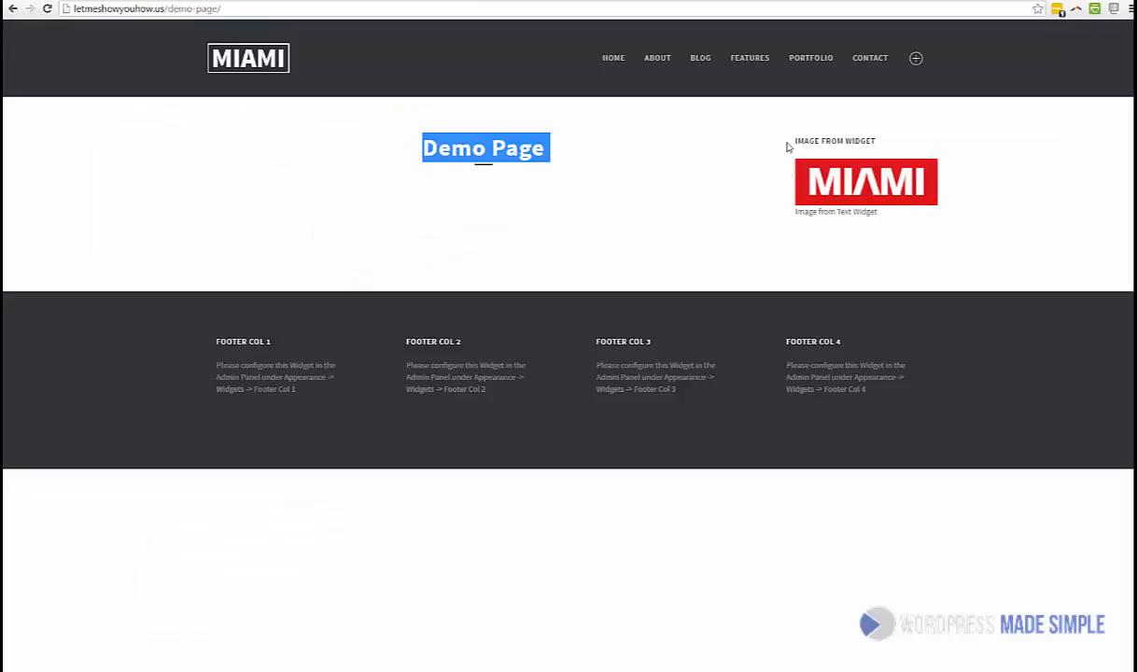
drag(751, 139, 957, 191)
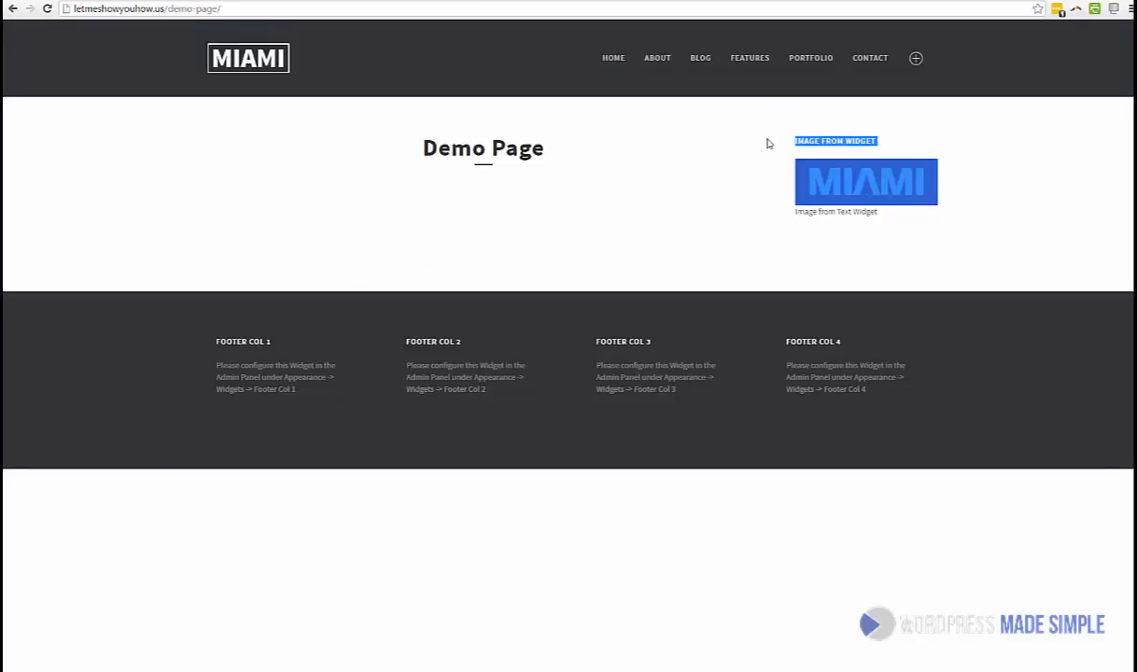
click(736, 136)
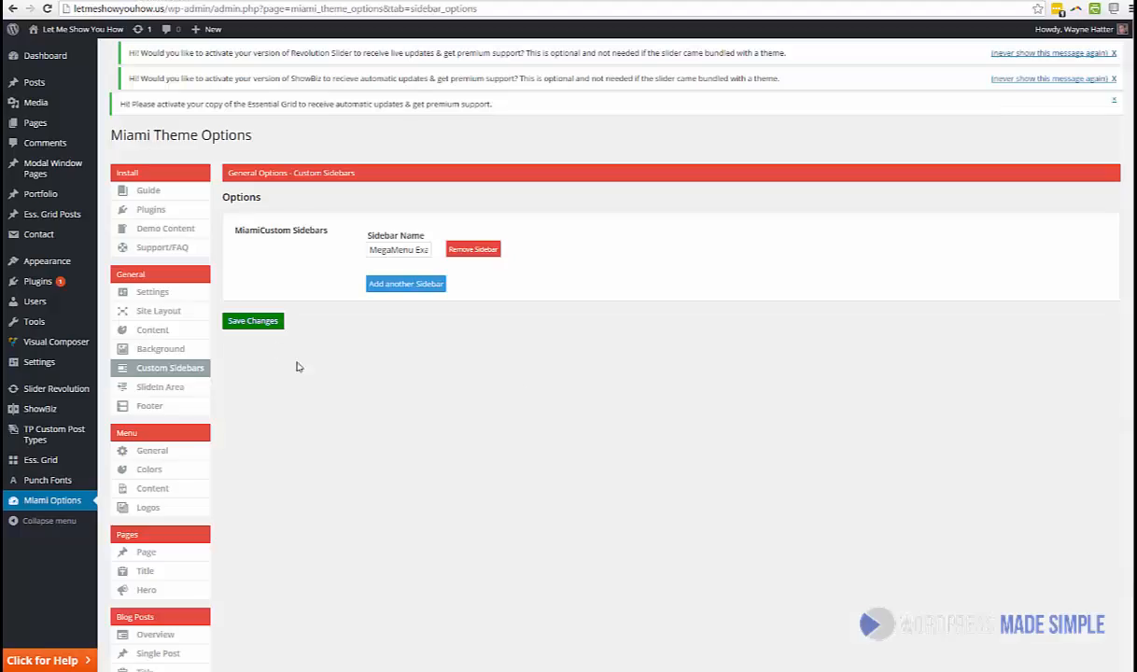
- Open the SlideIn Area options and expand the slide-in area from the demo page's header
scroll(191, 354, down, 1)
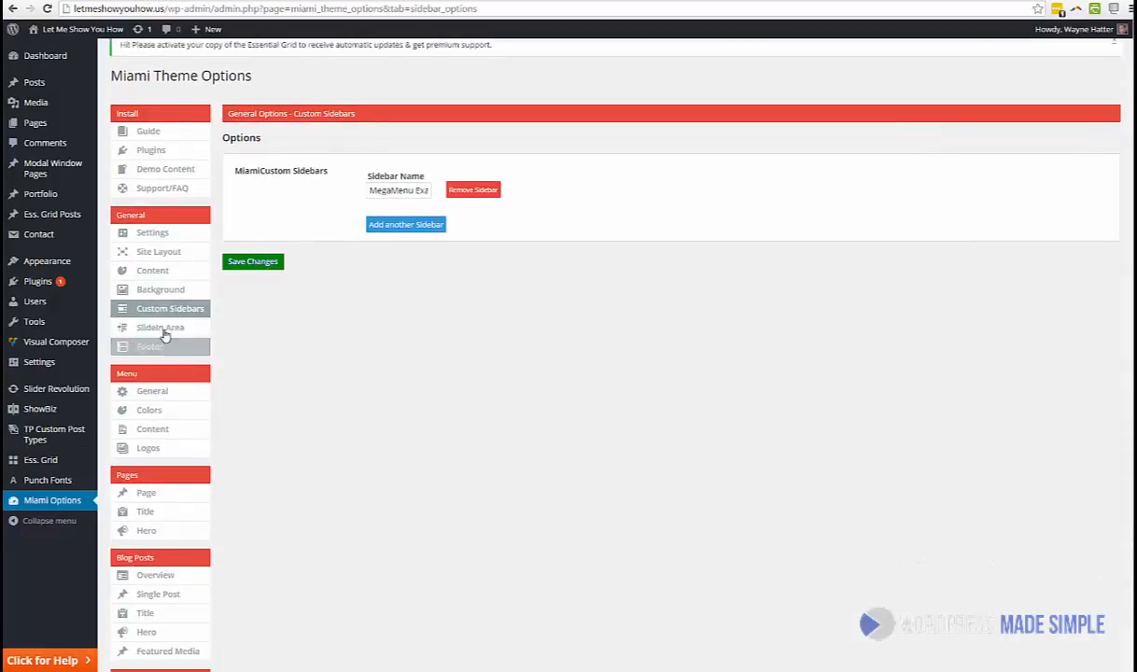
click(161, 327)
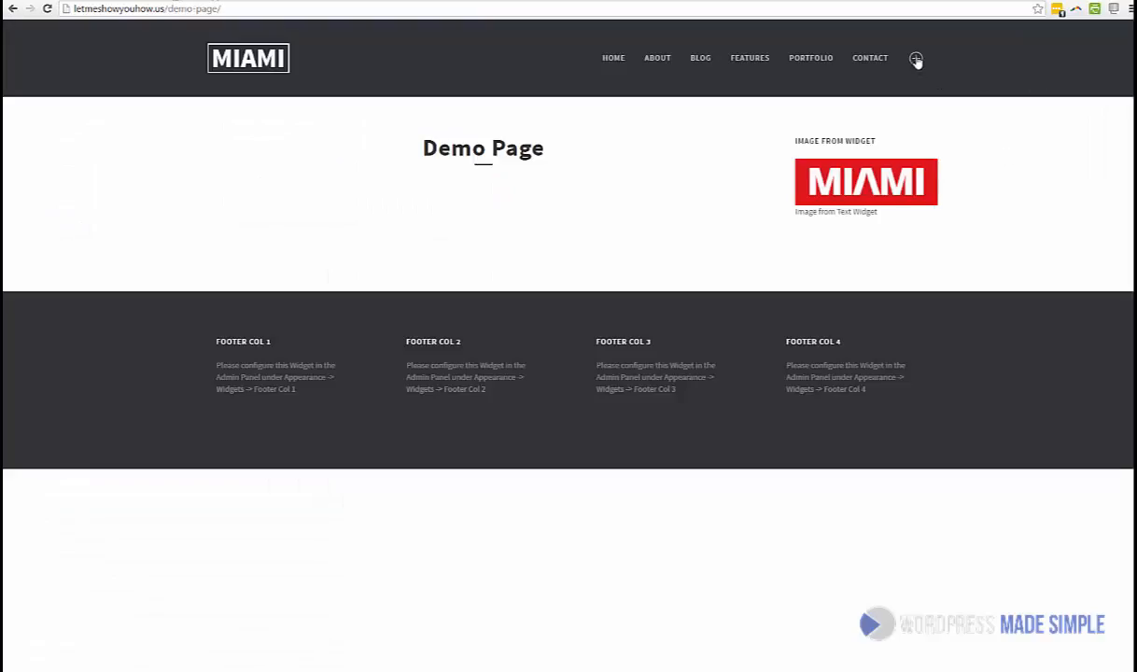
click(915, 59)
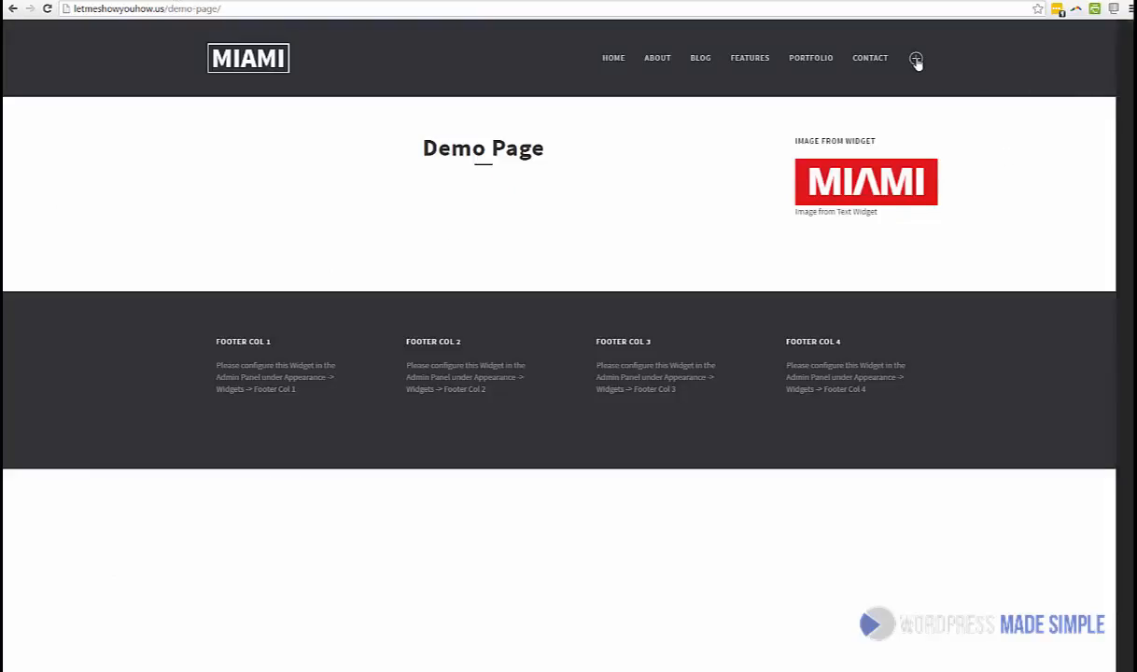
- Collapse and expand the slide-in area from the demo page's header
click(915, 59)
click(915, 59)
click(915, 58)
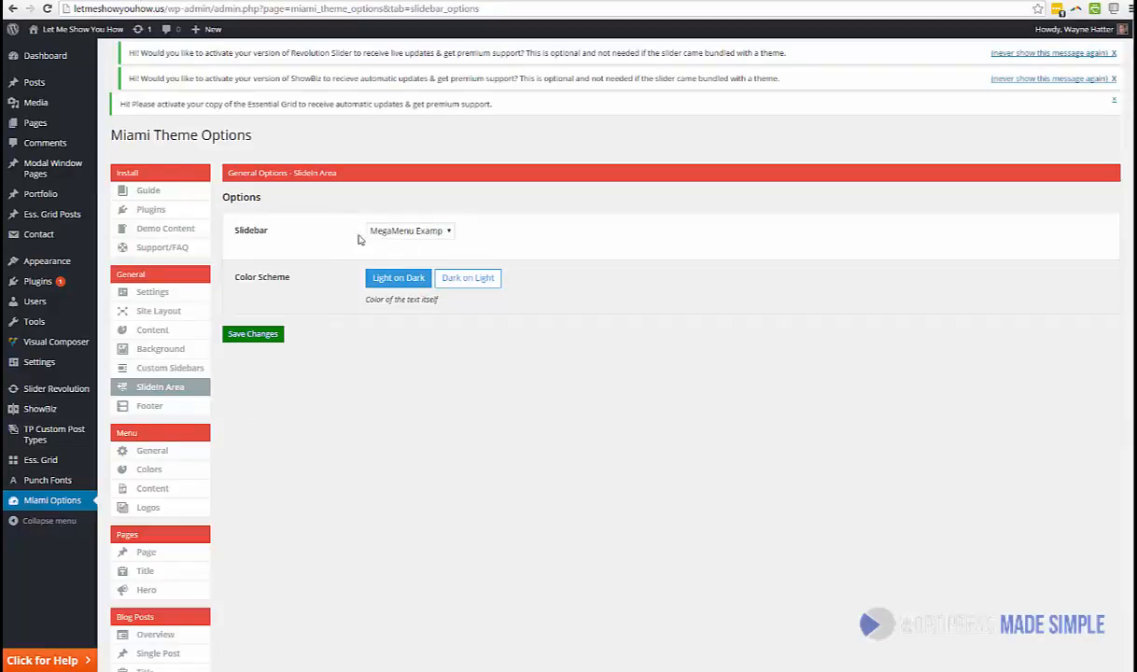
- Set the slide-in area's Slidebar to Page and save the changes
click(444, 231)
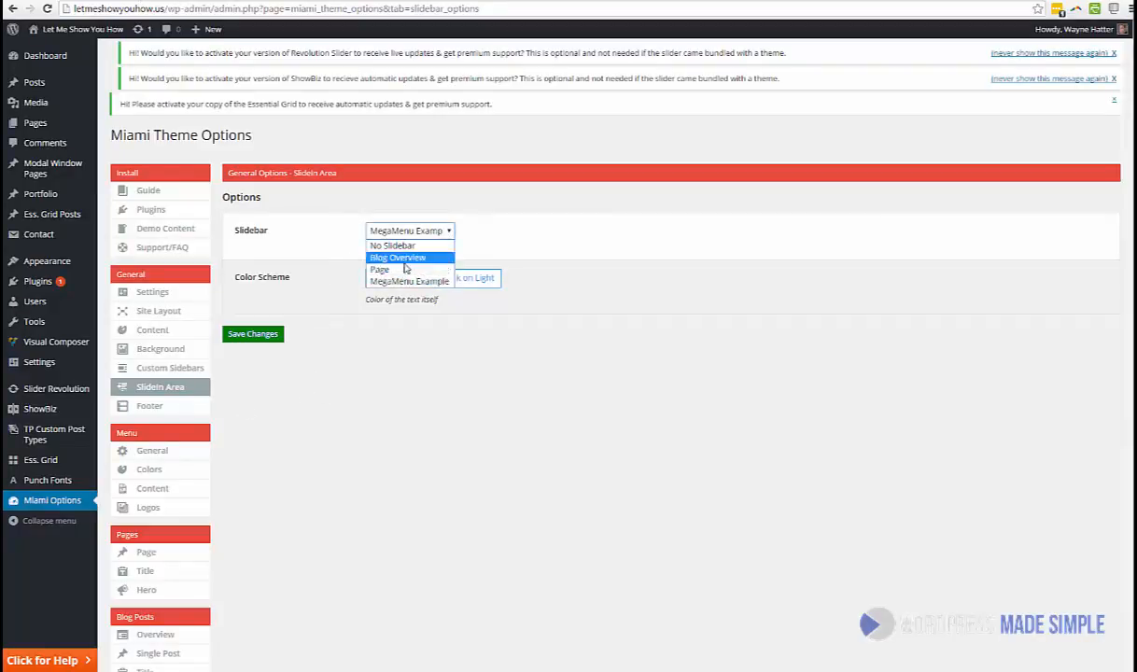
click(405, 269)
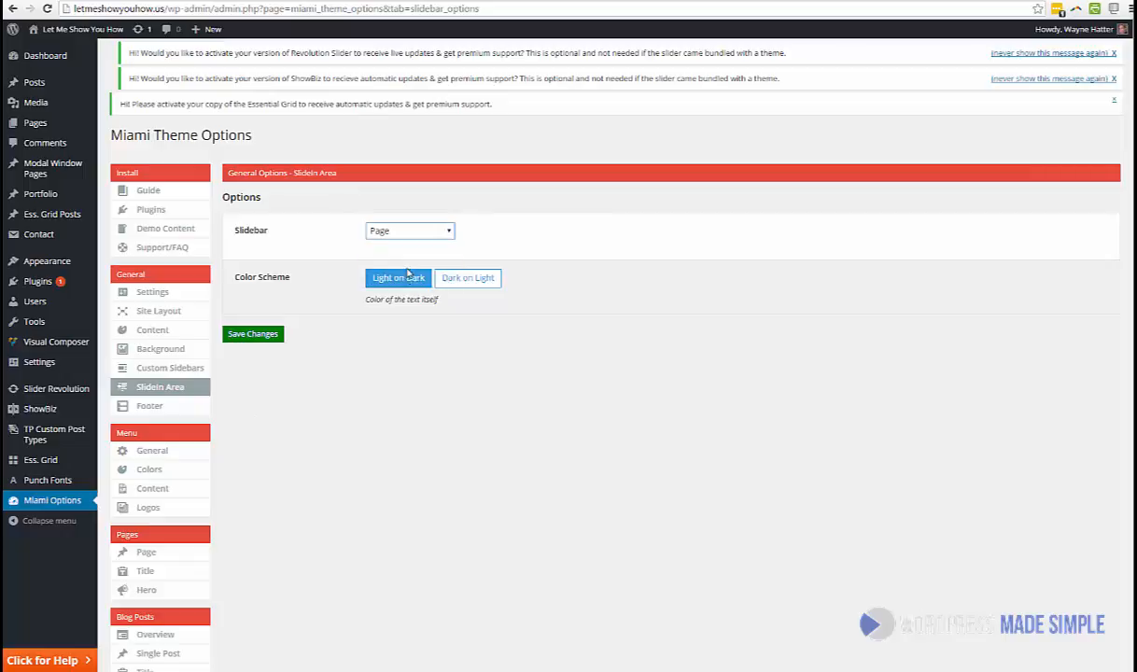
click(267, 335)
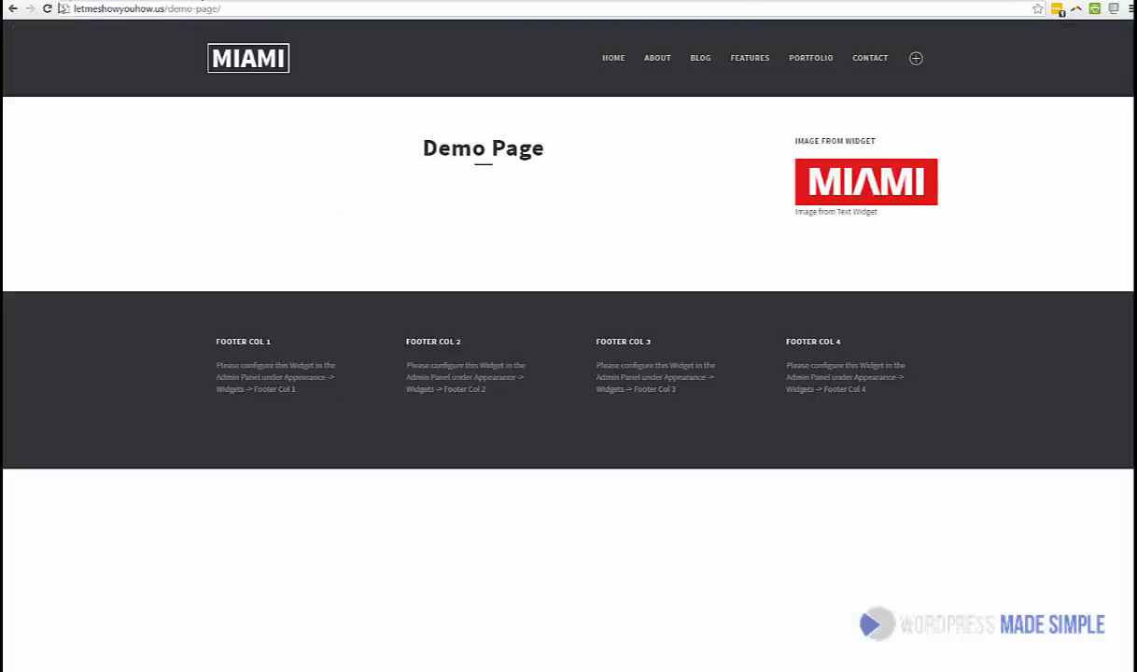
- Reload the demo page, check the slide-in area's widgets, and return to the SlideIn Area options
click(46, 9)
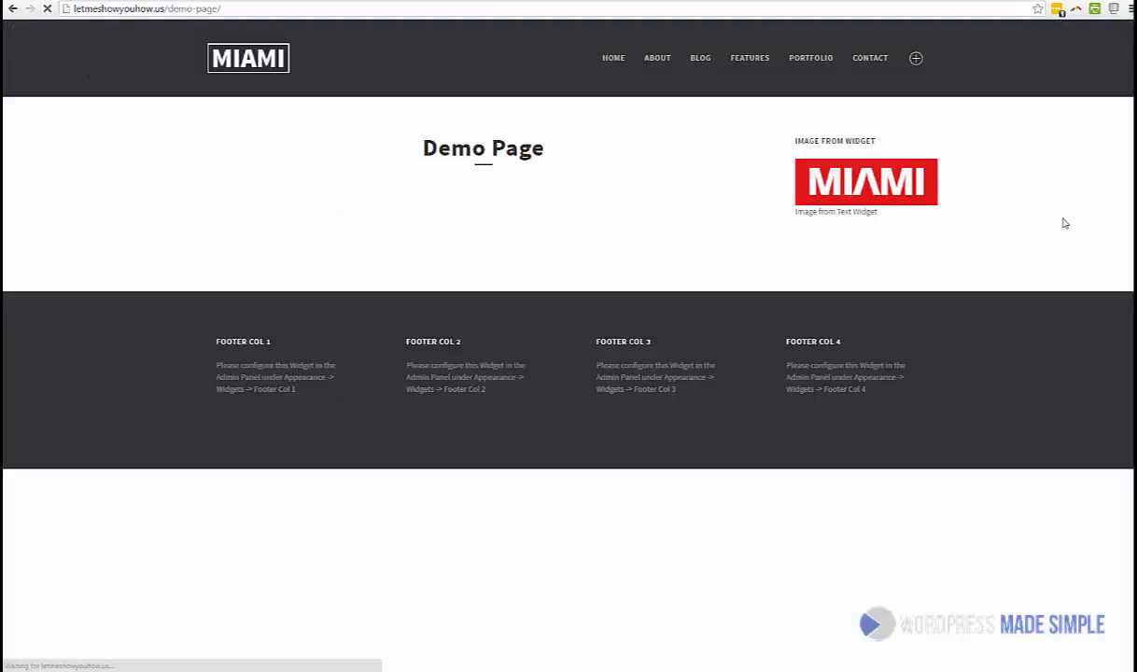
click(914, 60)
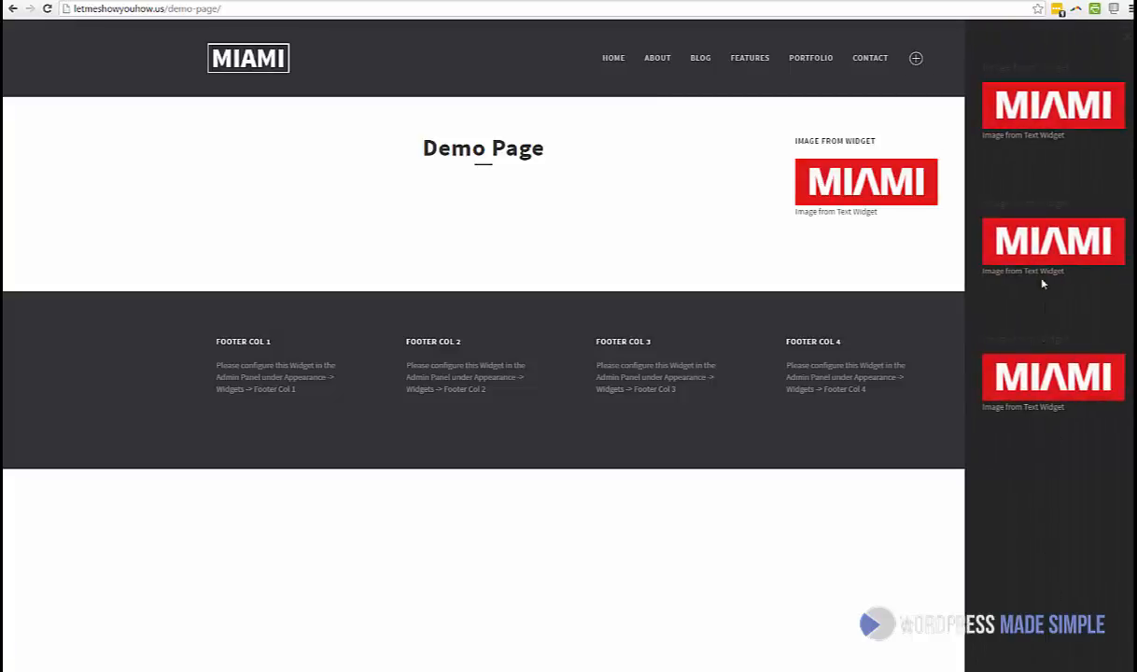
click(933, 58)
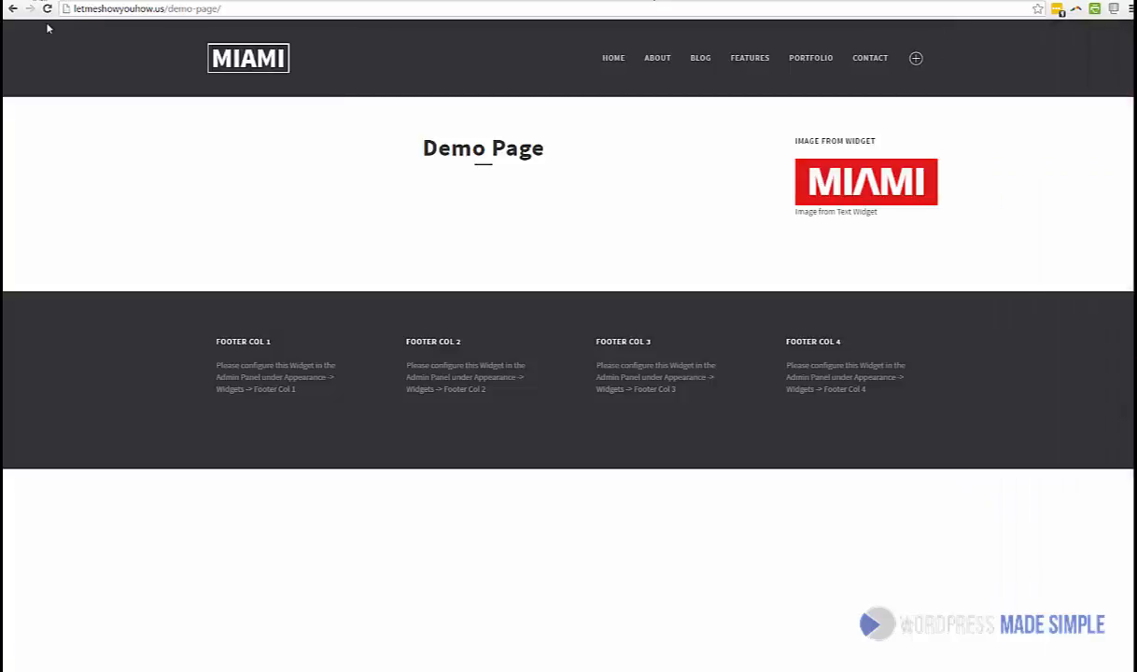
click(136, 2)
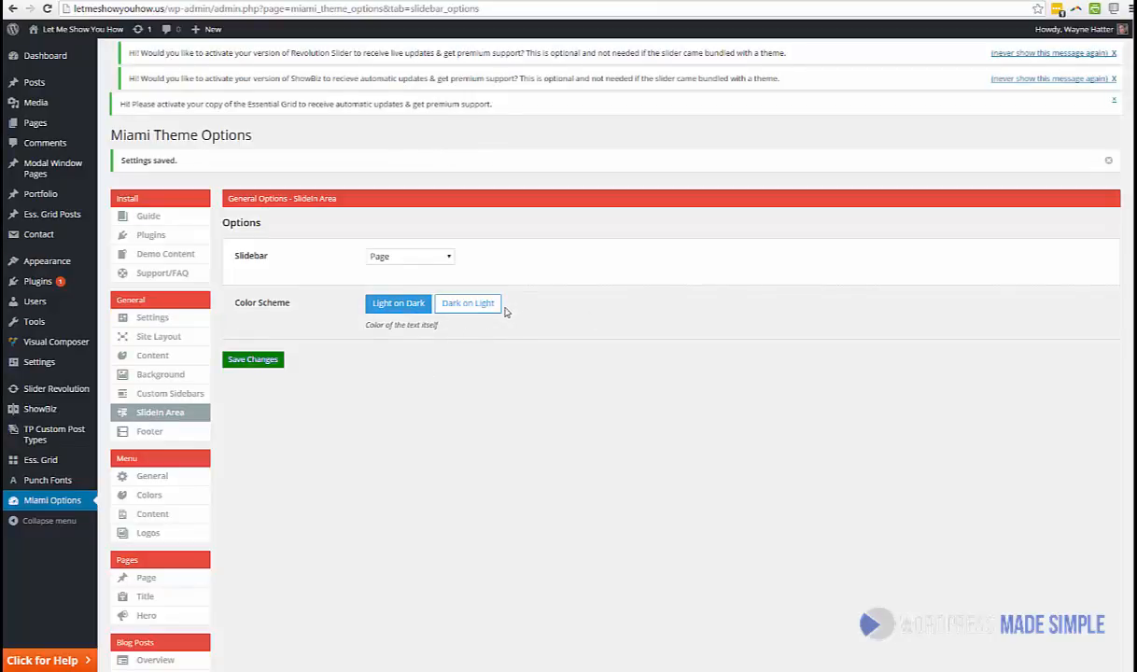
- Set the slide-in area's Color Scheme to Dark on Light, save, and check it on the reloaded demo page
click(468, 304)
click(252, 360)
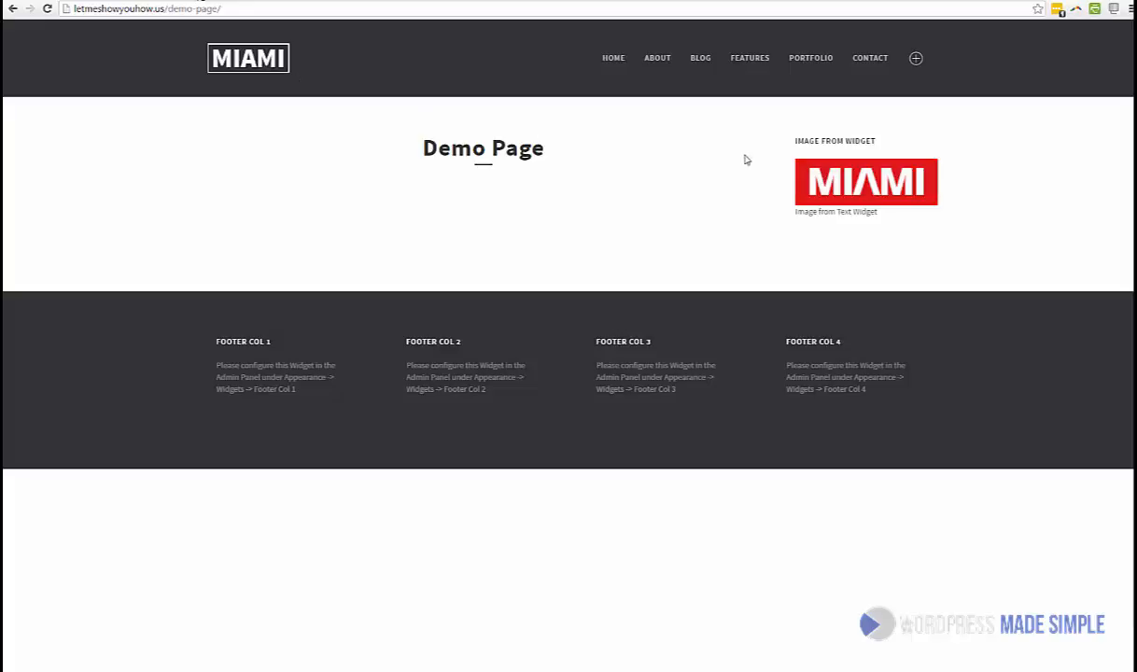
click(46, 8)
click(915, 60)
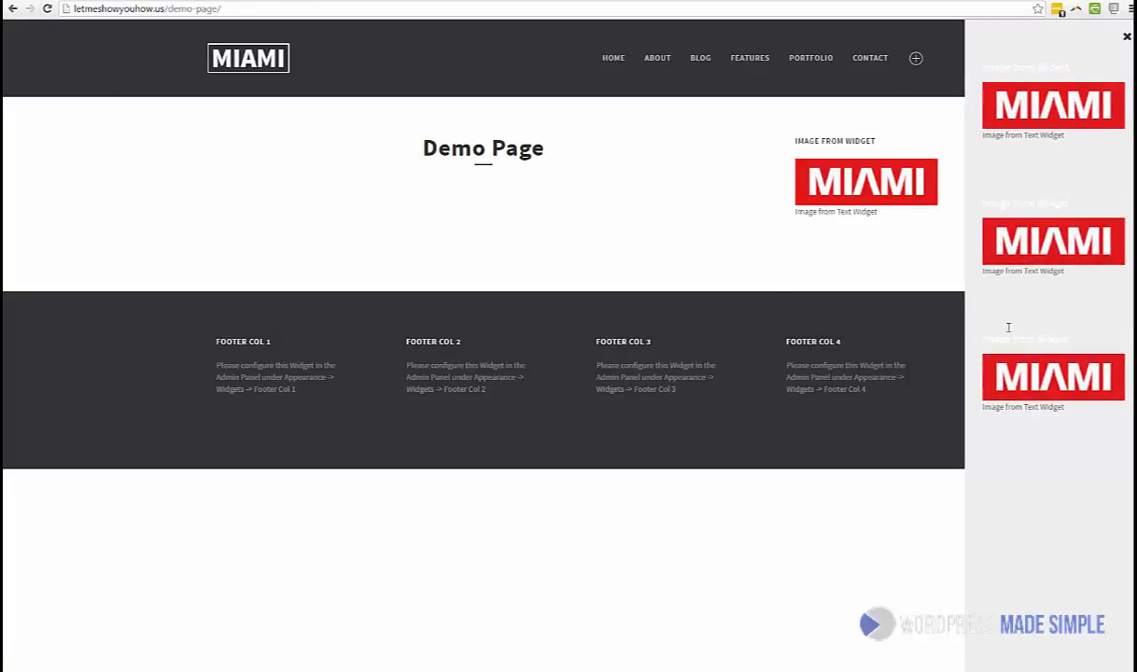
click(915, 60)
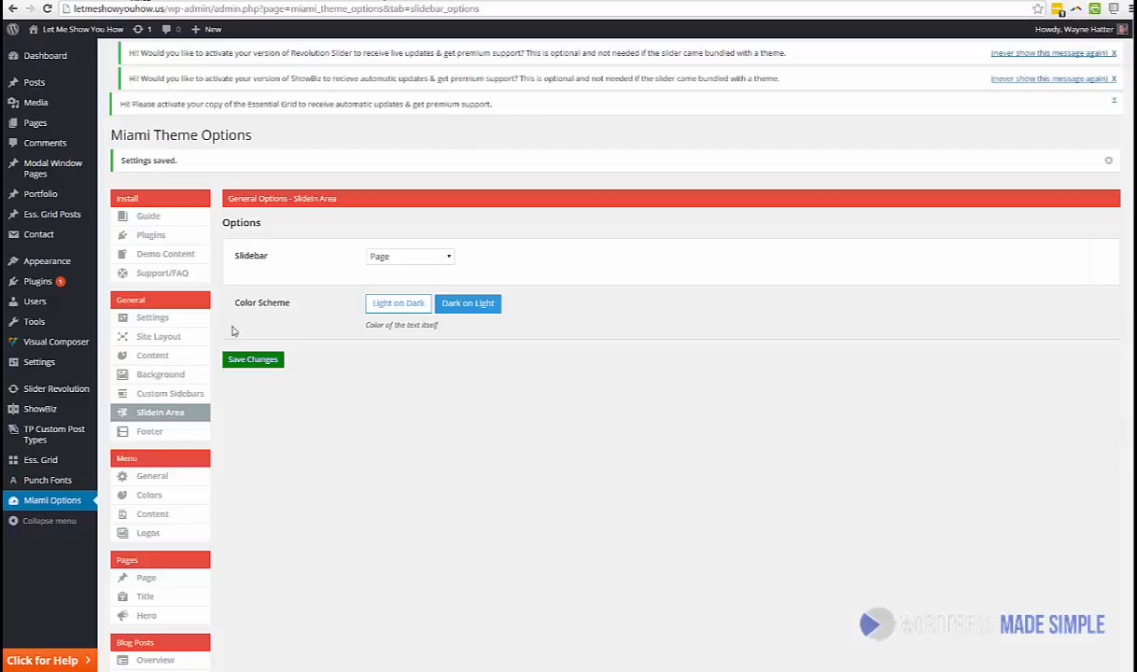
- Open the Footer options and examine how the demo page's footer scrolls in a smaller browser window
scroll(178, 382, down, 2)
click(165, 314)
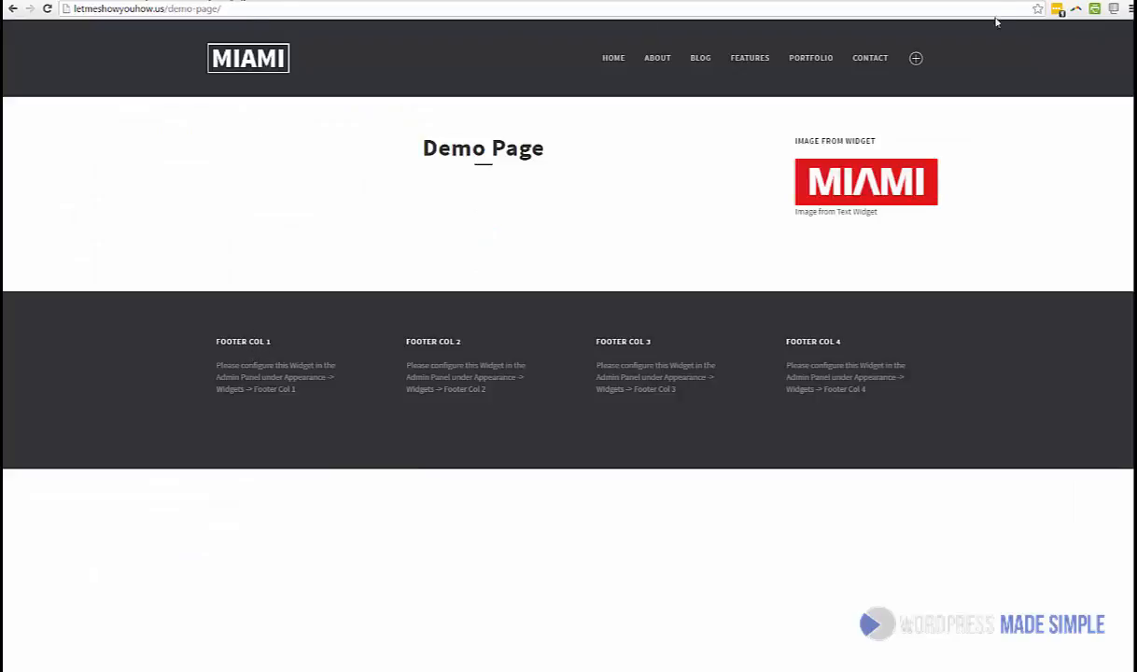
drag(840, 3, 448, 76)
scroll(452, 217, down, 5)
scroll(452, 218, up, 5)
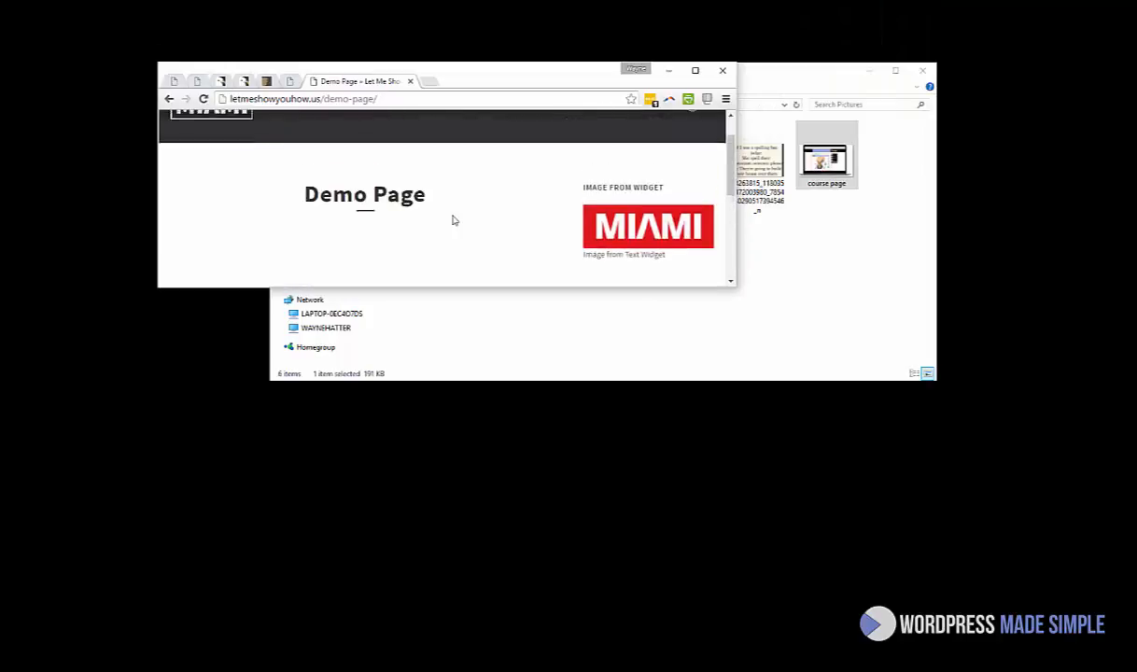
scroll(453, 221, down, 5)
scroll(455, 221, up, 3)
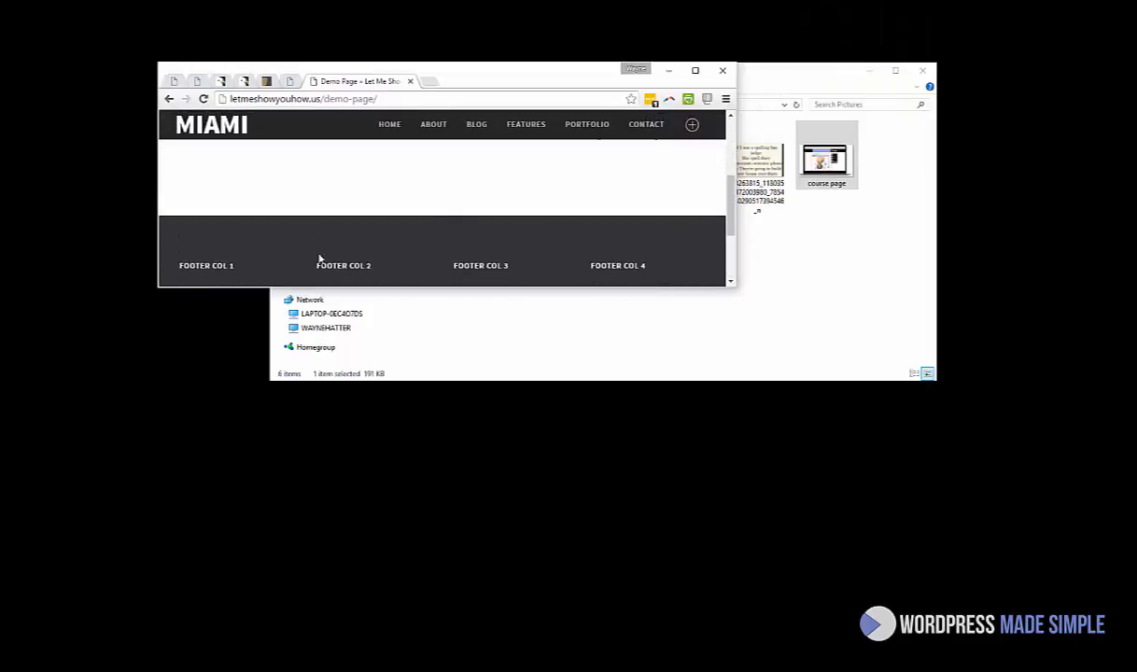
scroll(336, 261, down, 3)
scroll(363, 268, up, 3)
scroll(256, 251, down, 2)
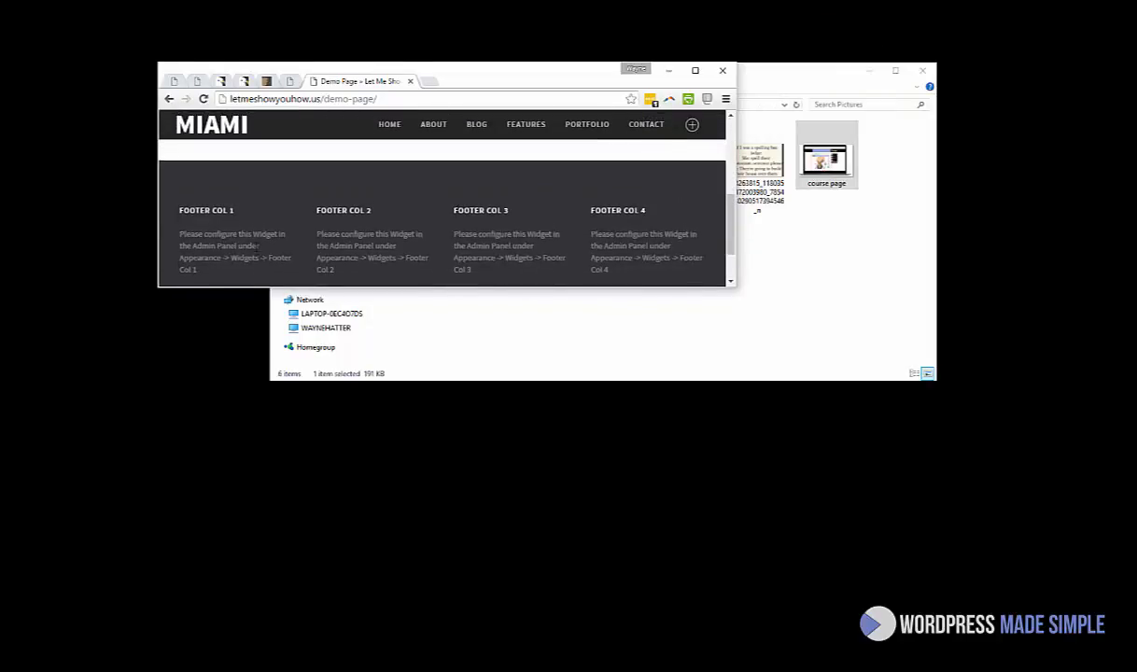
scroll(255, 251, up, 1)
scroll(255, 249, up, 3)
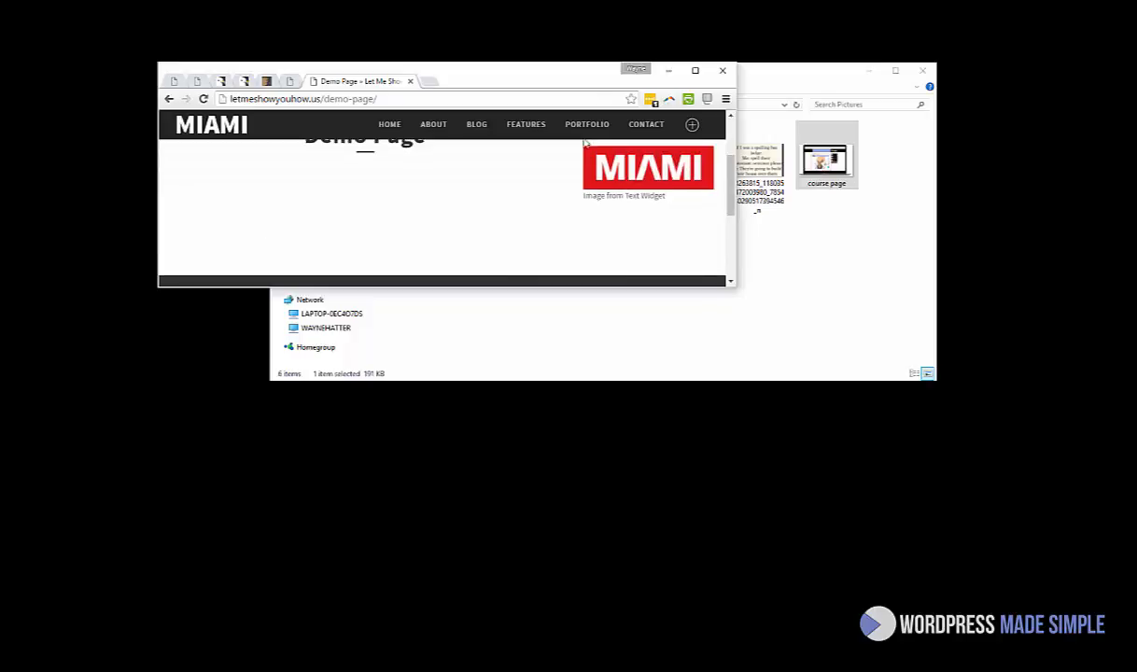
click(695, 70)
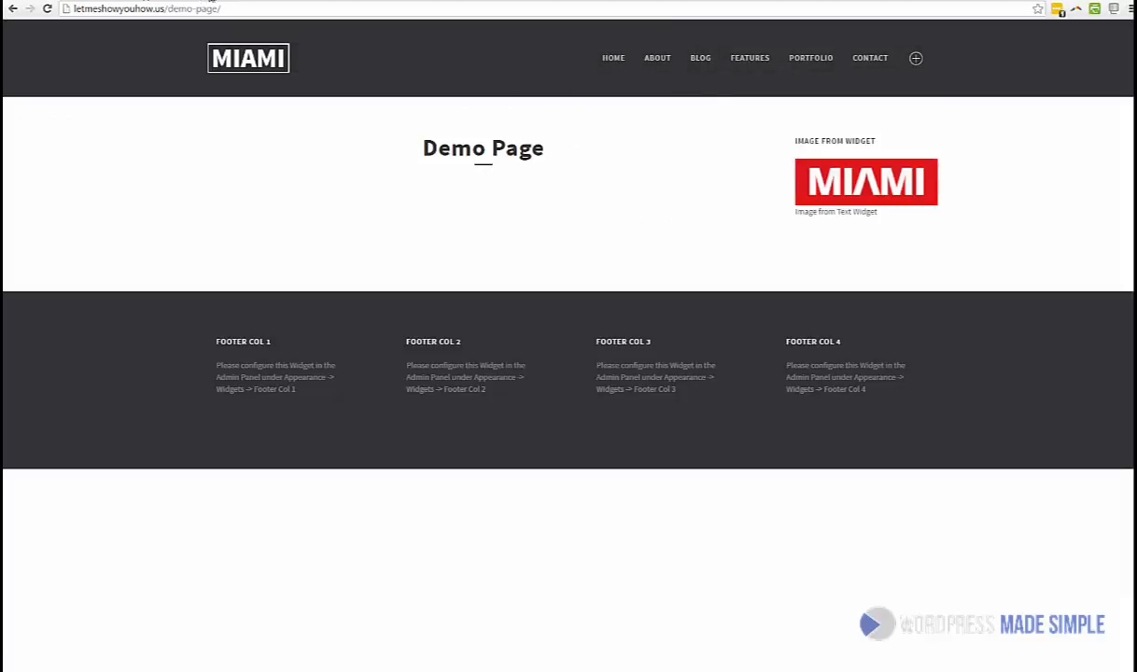
- Set the Footer Style to Layer Effect and save the changes
click(140, 3)
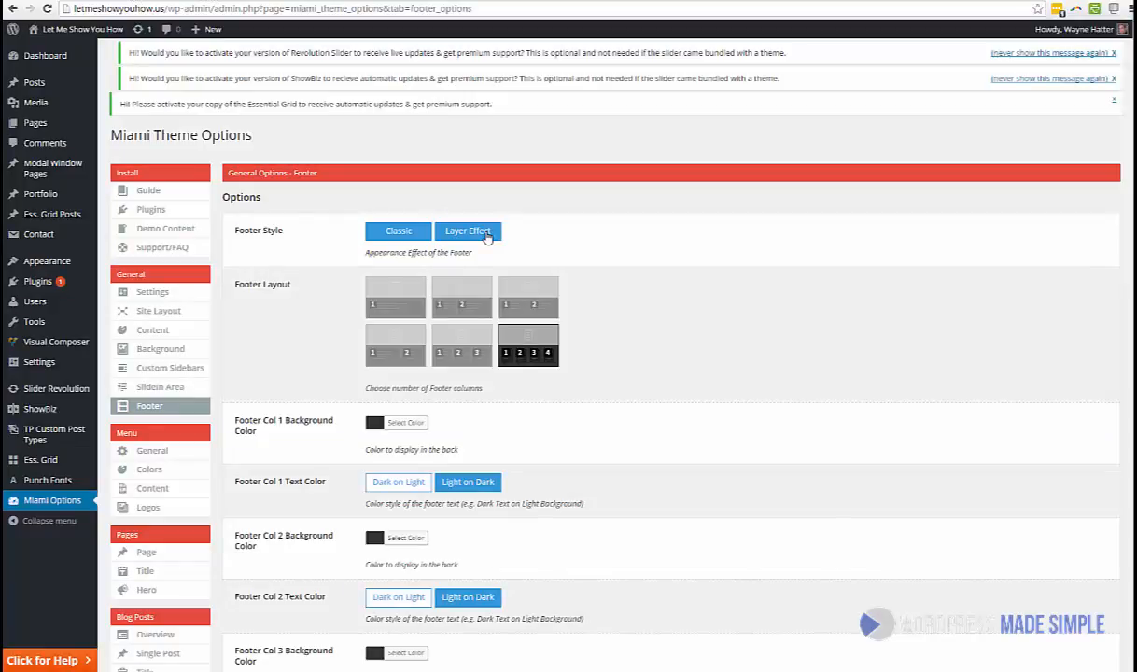
click(486, 235)
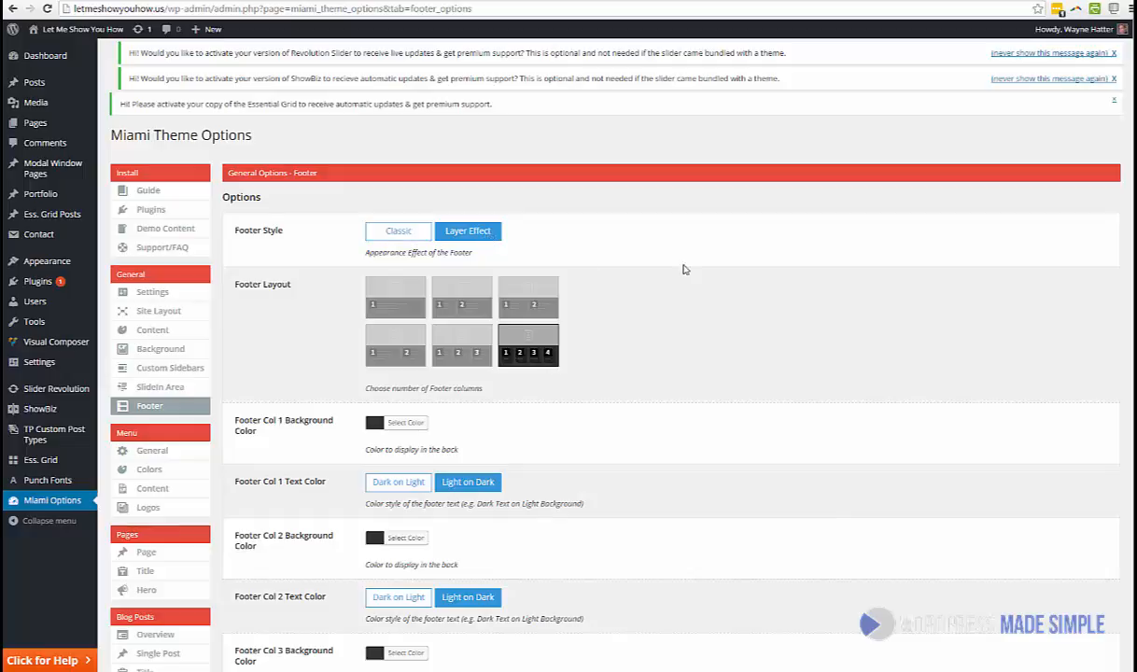
scroll(654, 374, down, 3)
click(250, 609)
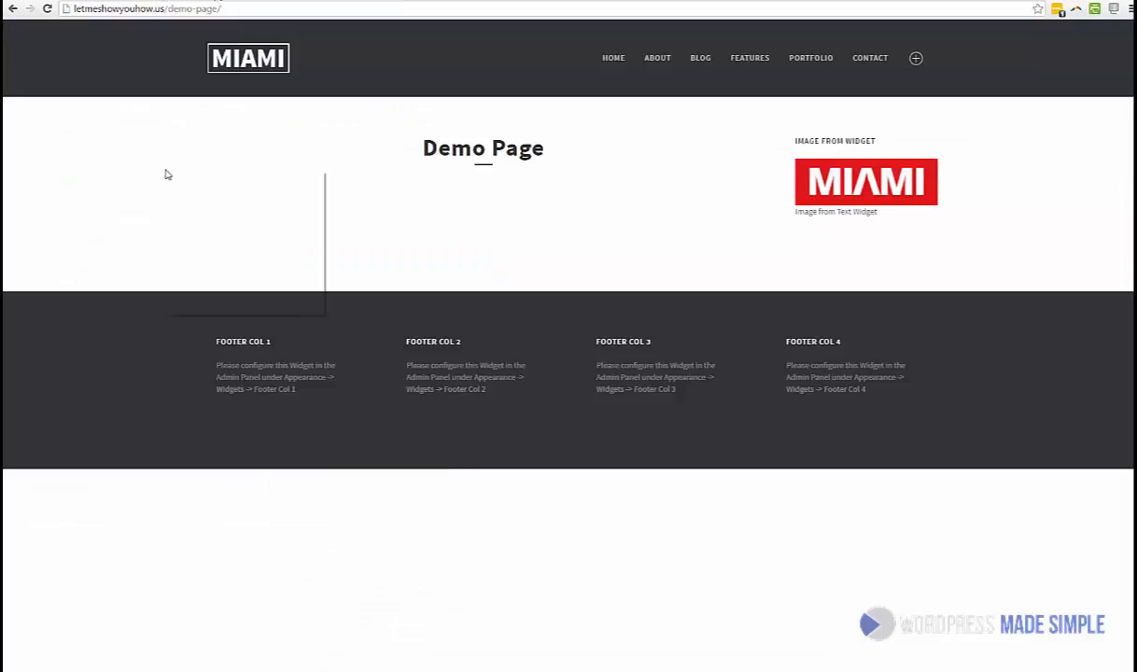
- Examine the footer's layer effect on the demo page in a smaller browser window, and restore the full window size
click(193, 202)
mouse_move(810, 58)
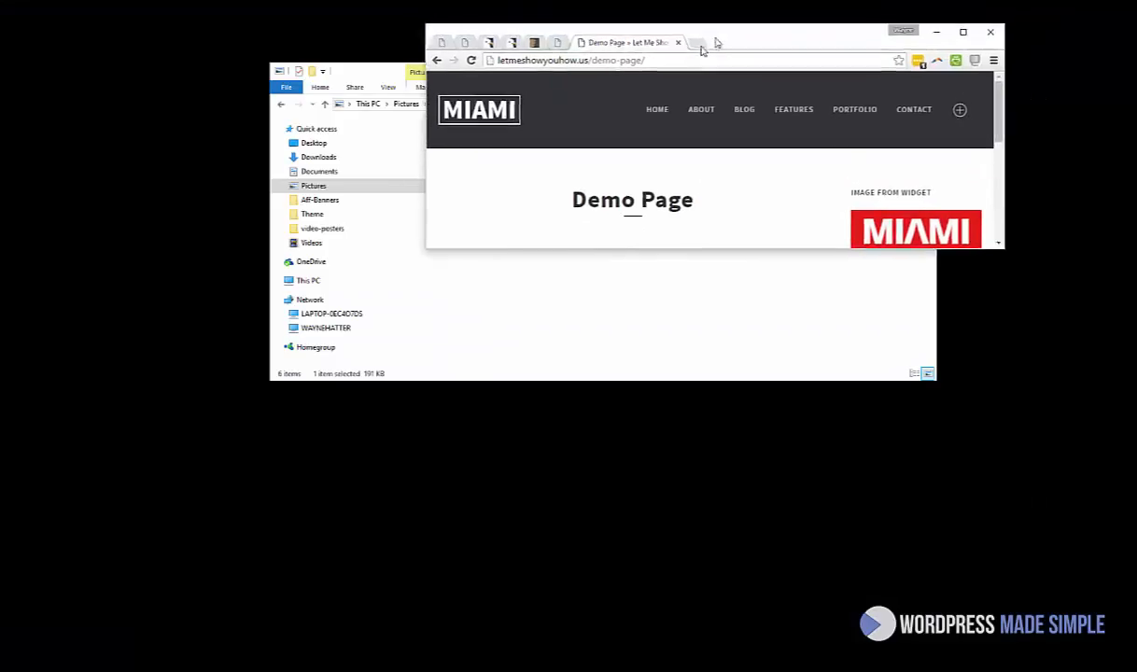
drag(703, 45, 520, 84)
scroll(403, 229, down, 3)
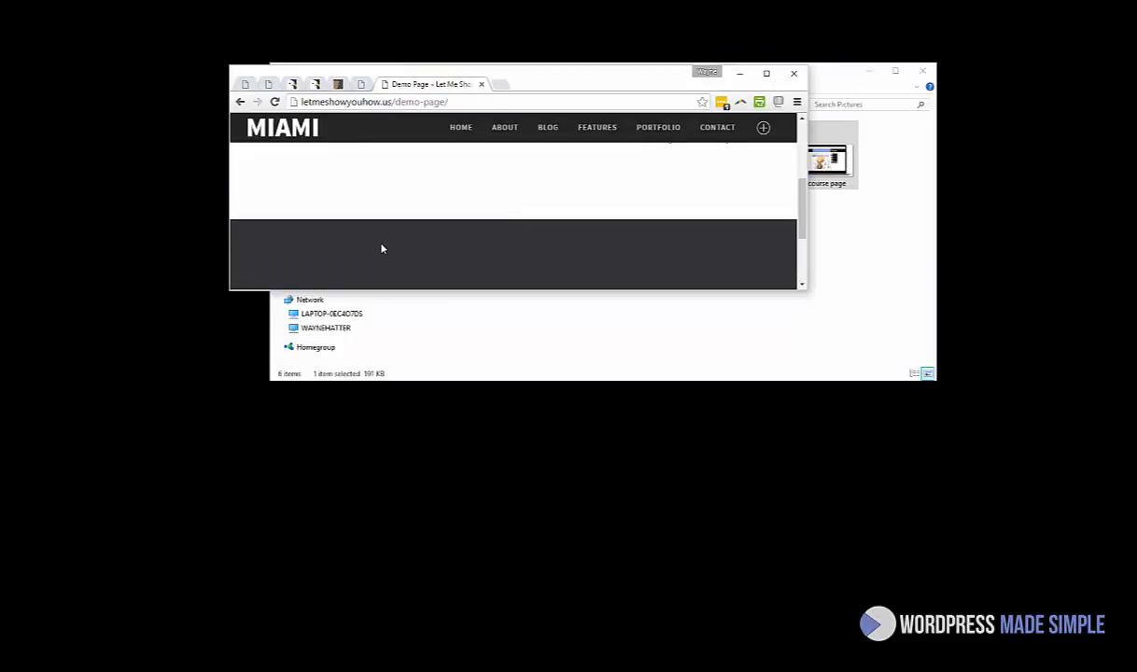
scroll(381, 248, up, 3)
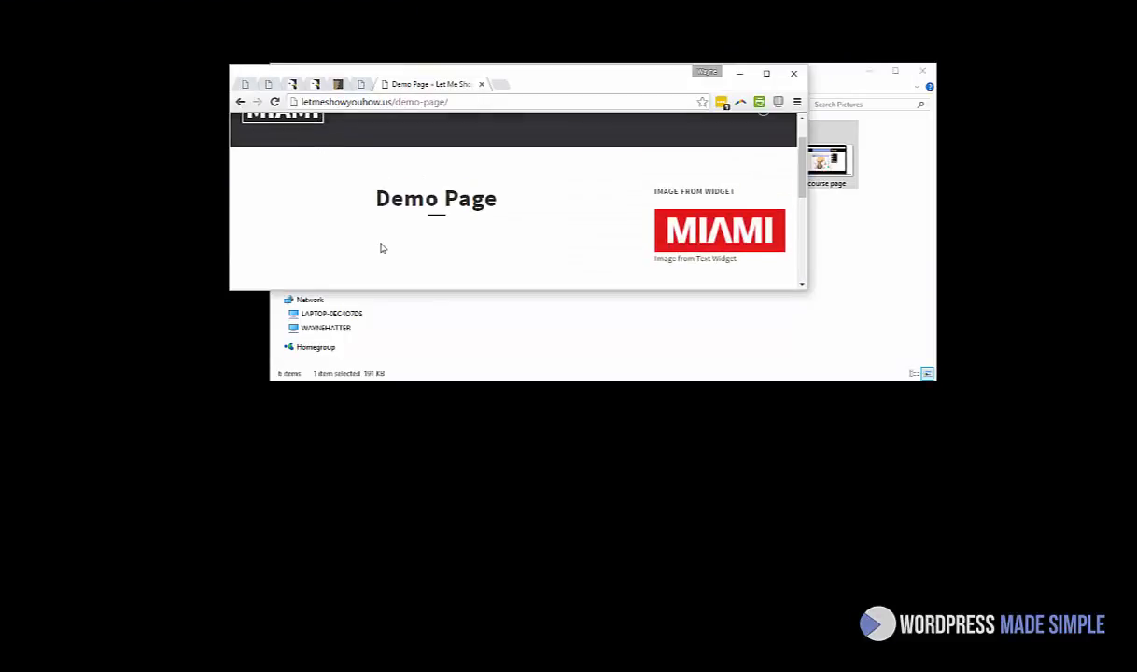
click(766, 73)
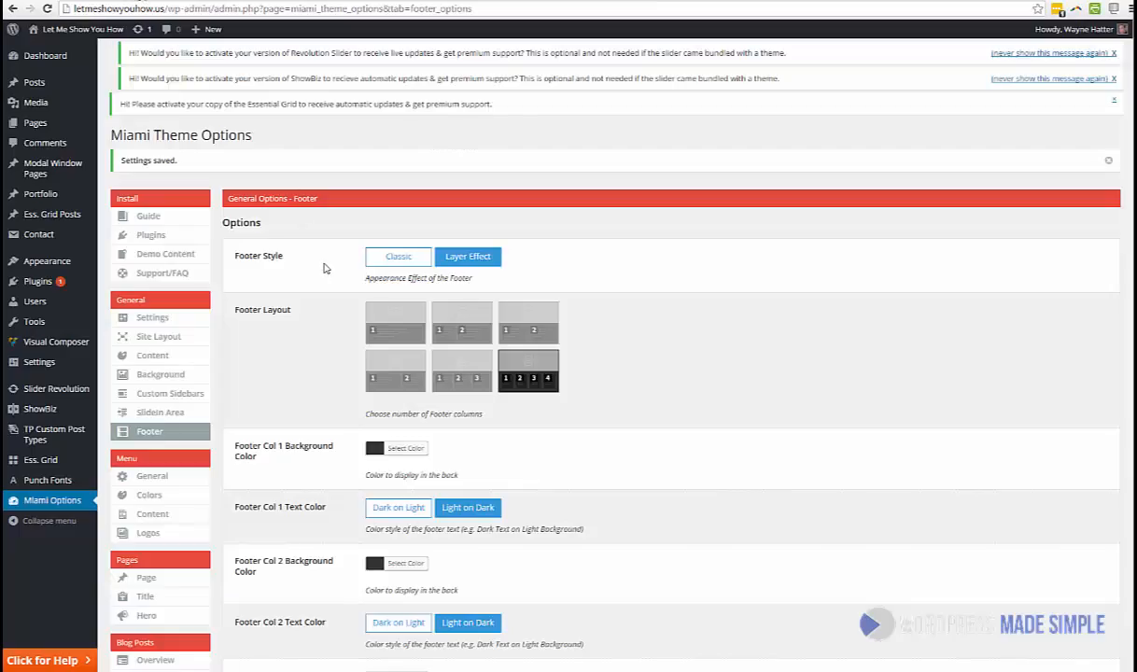
- Set the Footer Style to Classic and choose the three-column Footer Layout
click(386, 258)
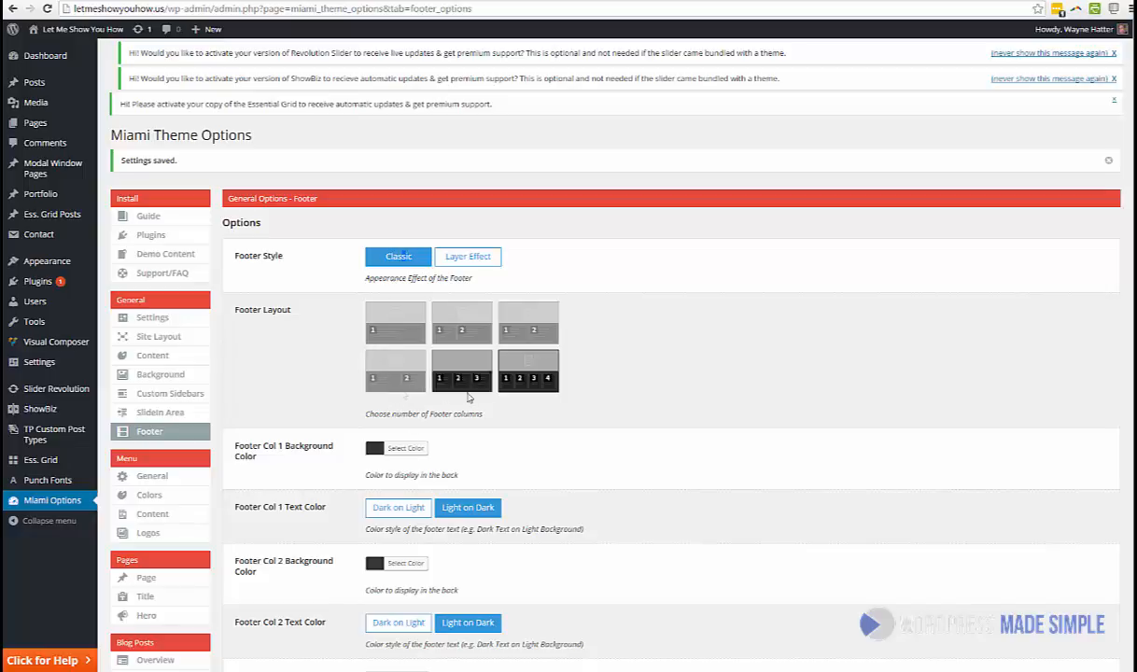
scroll(306, 373, down, 3)
scroll(321, 320, up, 2)
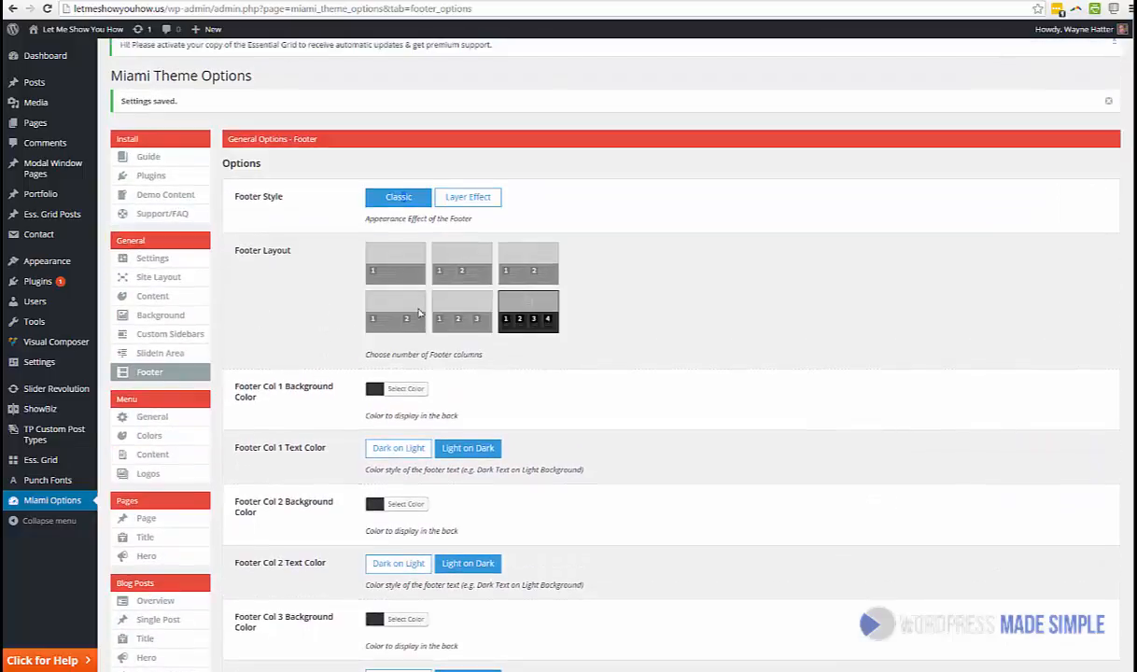
scroll(327, 408, down, 1)
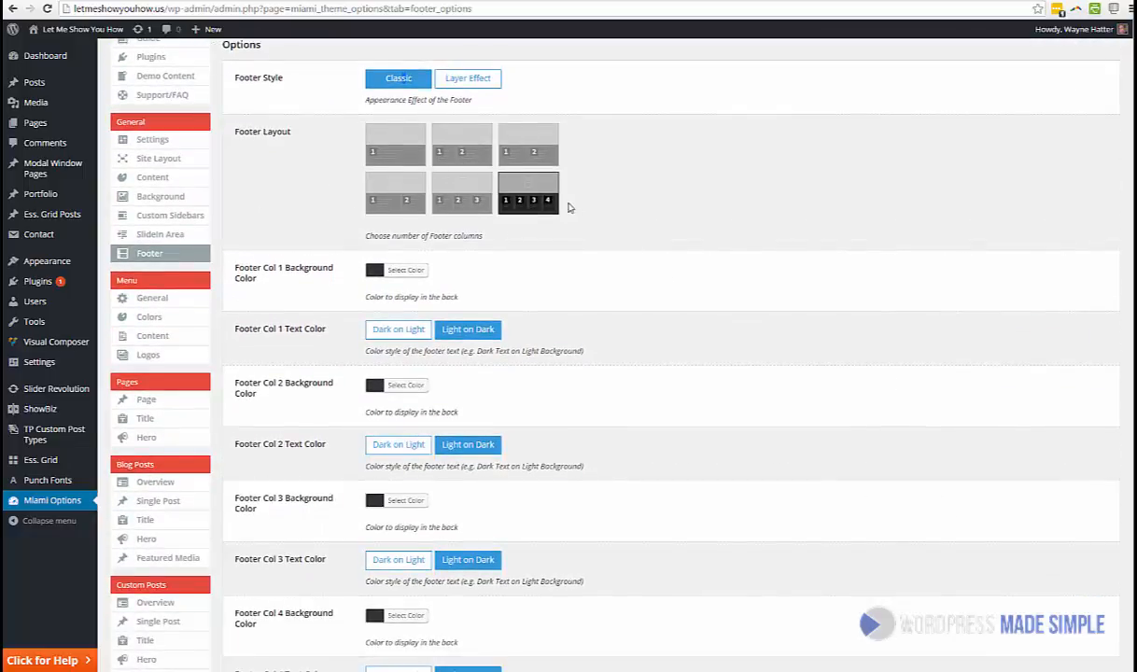
click(462, 204)
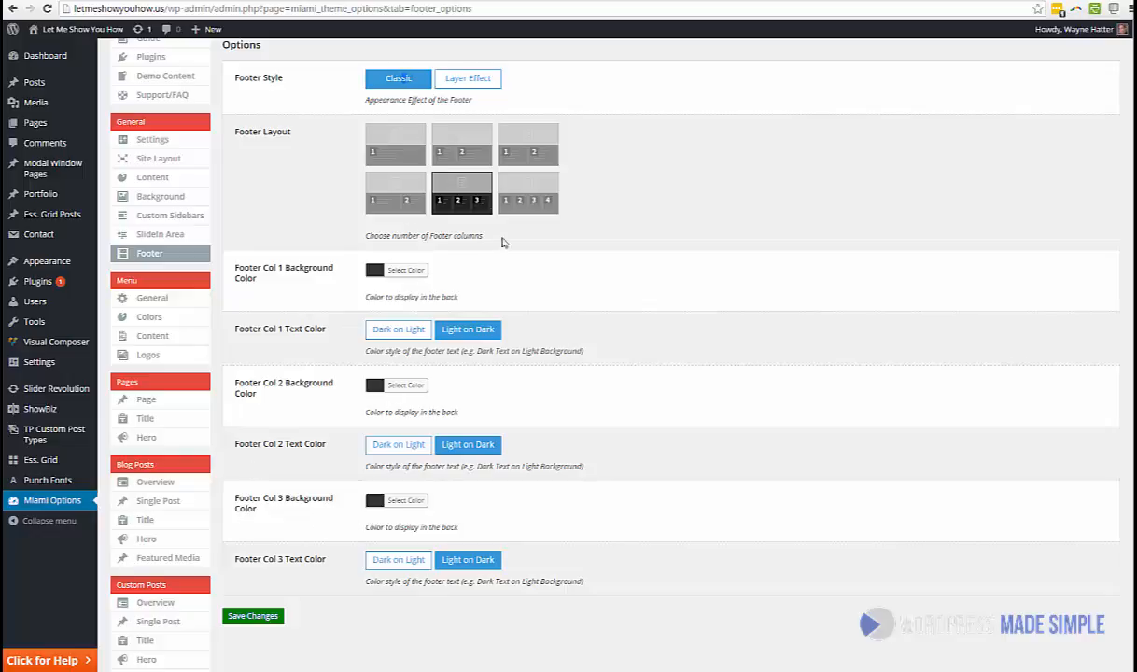
- Set the Footer Col 1 Background Color to a dark yellow shade
click(373, 270)
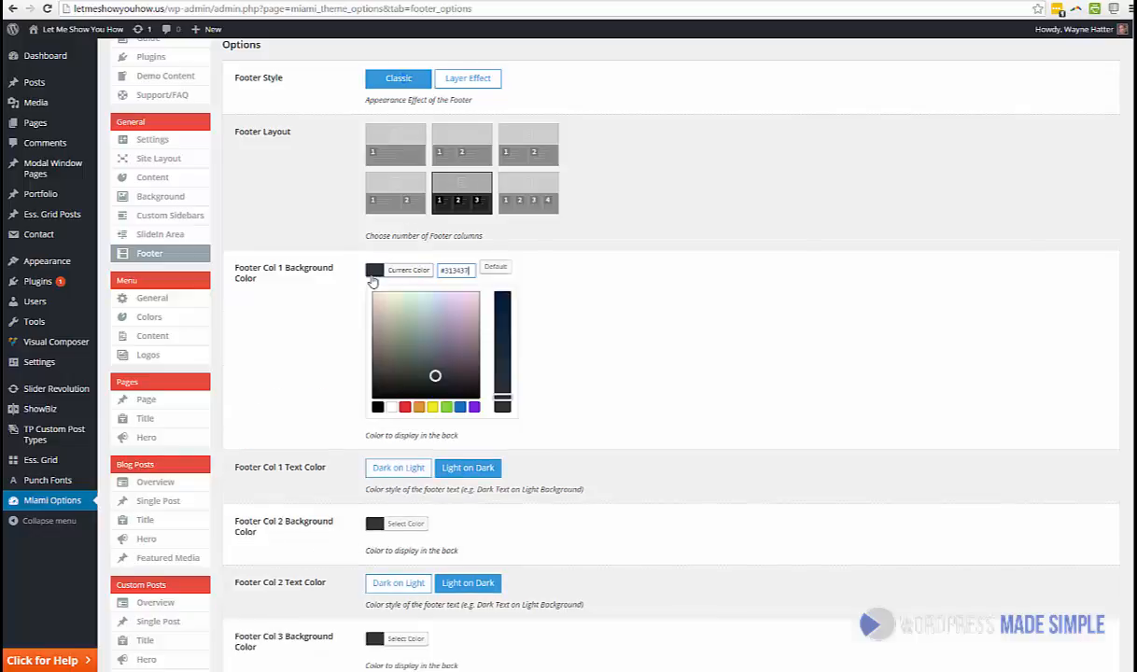
click(432, 408)
drag(389, 301, 390, 317)
click(573, 325)
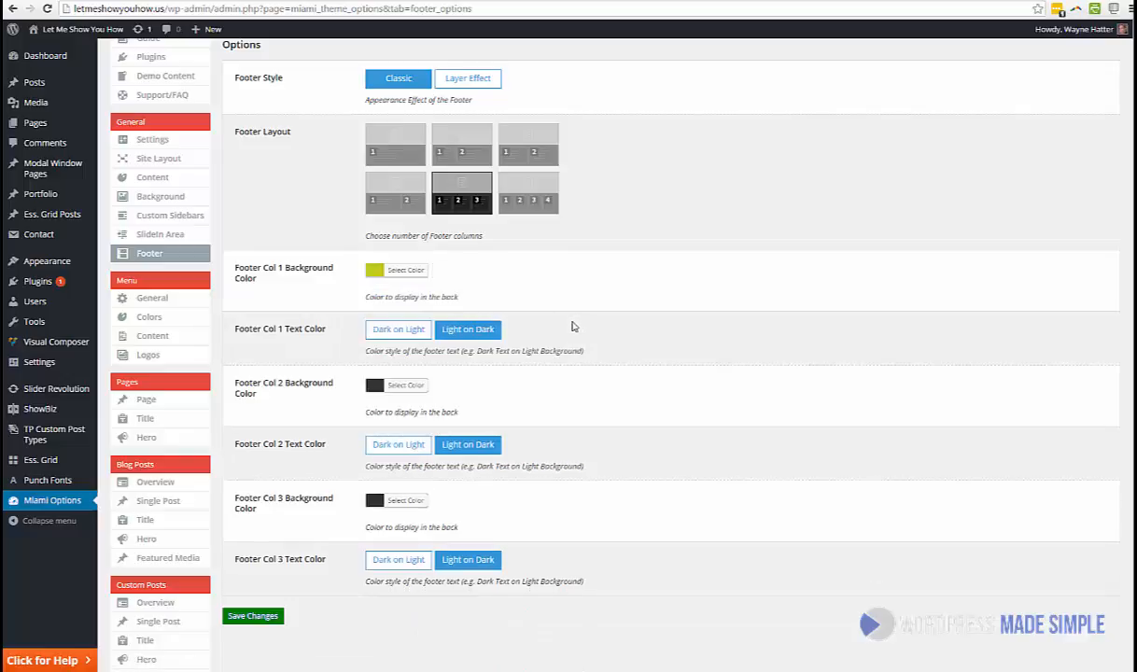
- Set the Footer Col 2 Background Color to the darker green #5eaa34
click(375, 389)
click(448, 524)
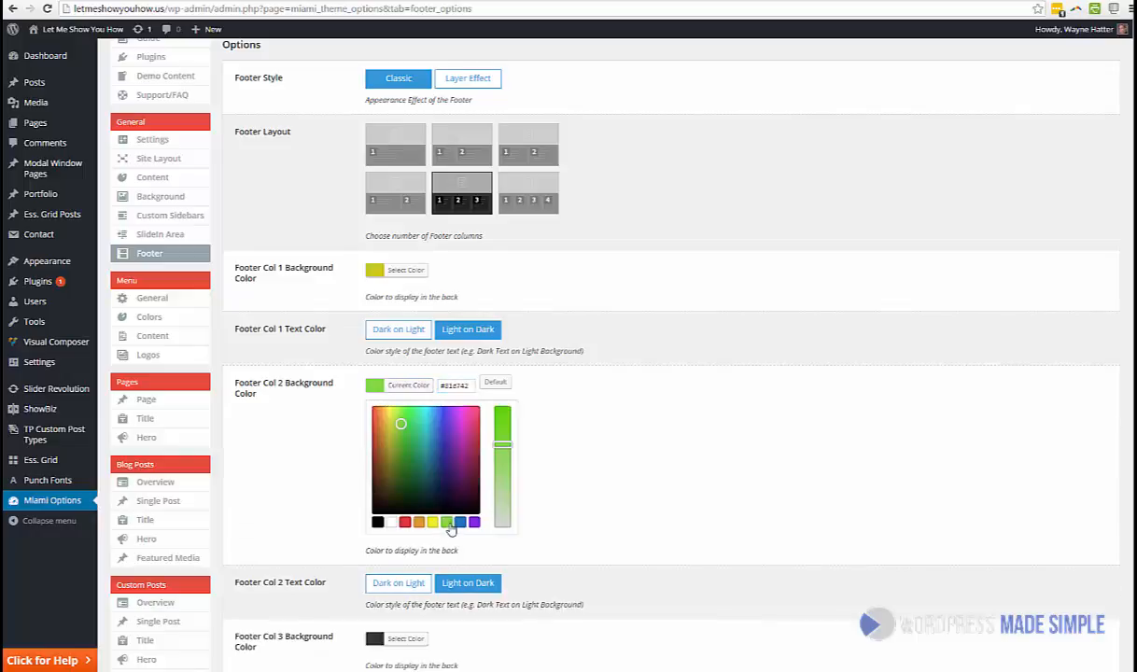
click(402, 443)
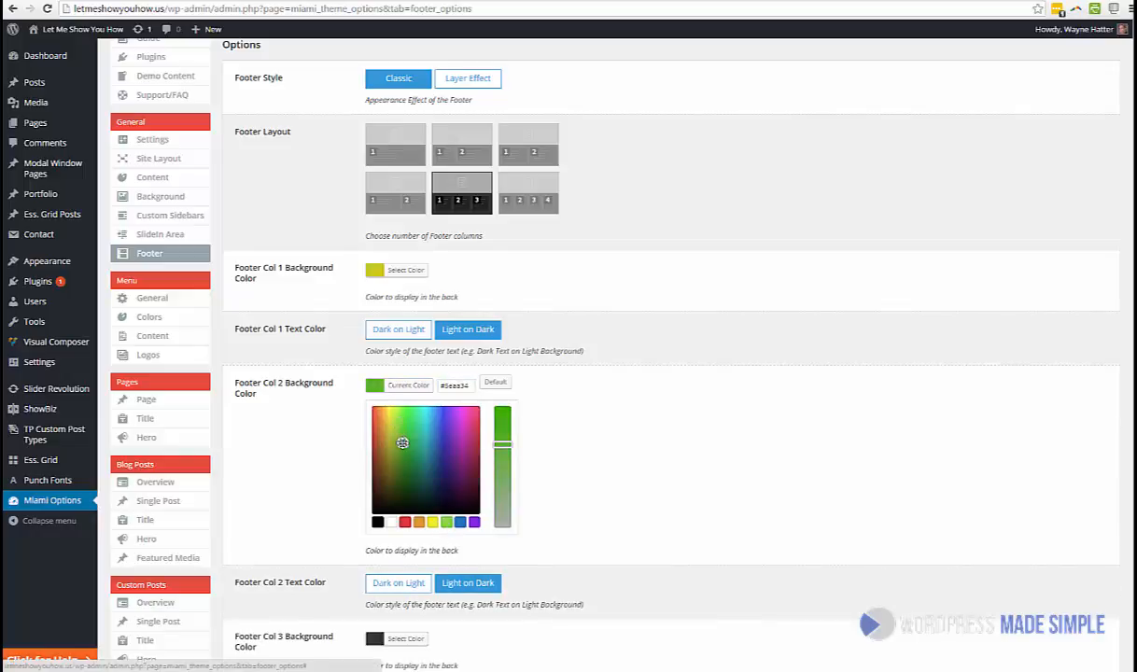
click(590, 369)
- Set the Footer Col 3 Background Color to the blue #1e73be
scroll(560, 347, down, 2)
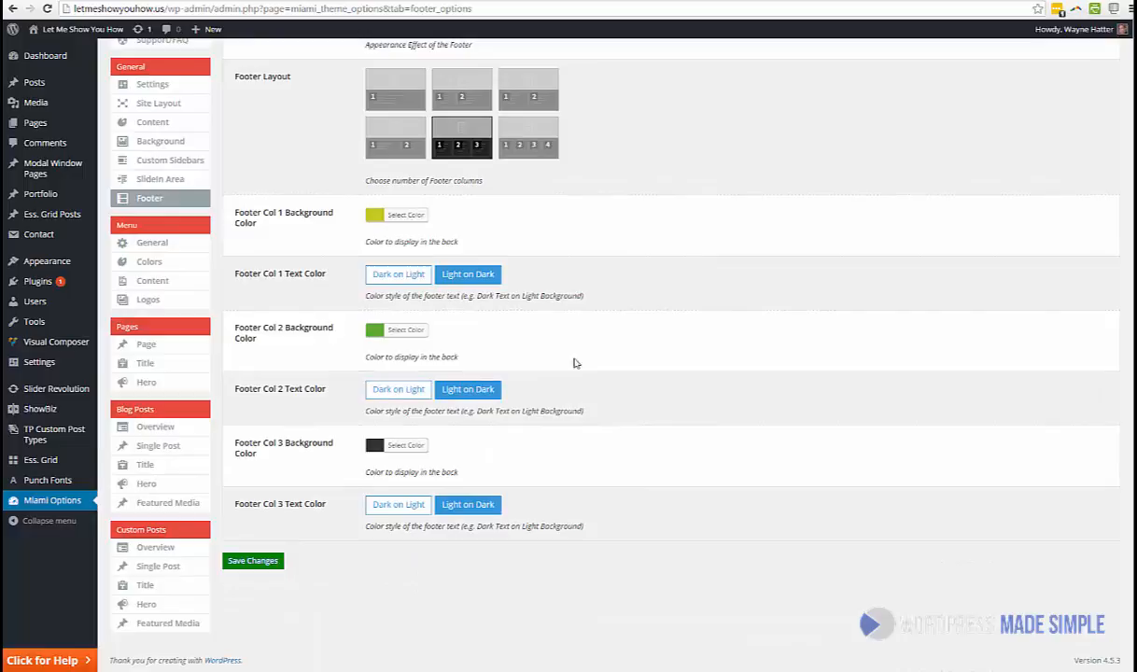
click(374, 445)
scroll(608, 445, down, 2)
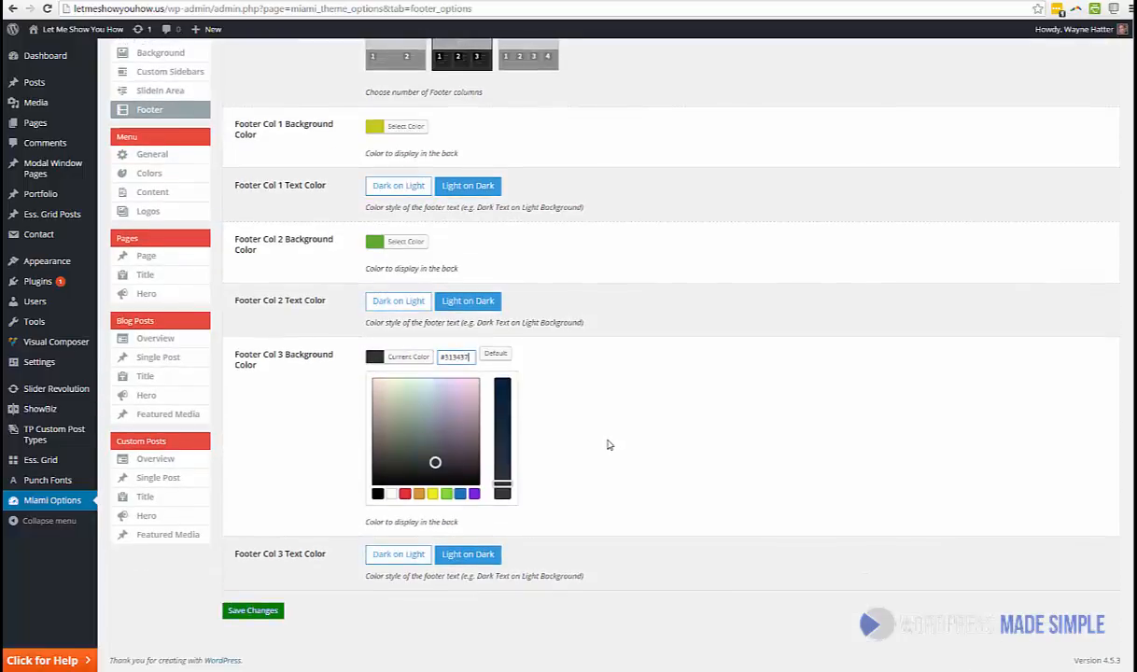
click(459, 493)
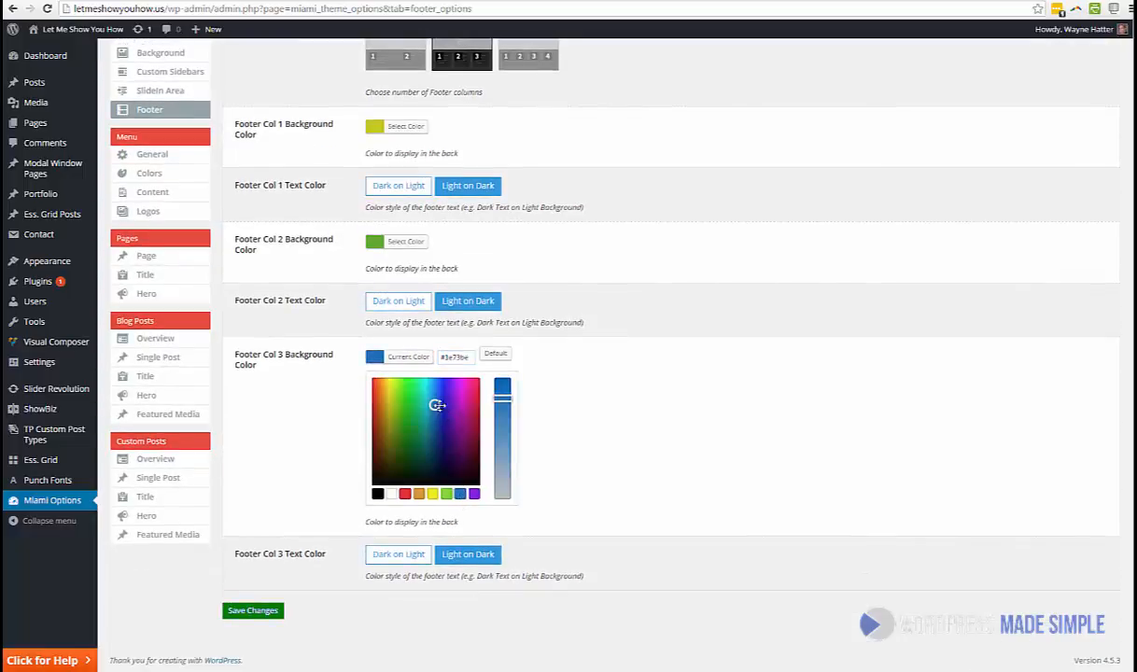
- Adjust the Footer Col 3 Background Color to a slightly brighter blue and close the colour picker
mouse_move(436, 404)
mouse_down()
mouse_move(429, 413)
mouse_move(434, 400)
mouse_up()
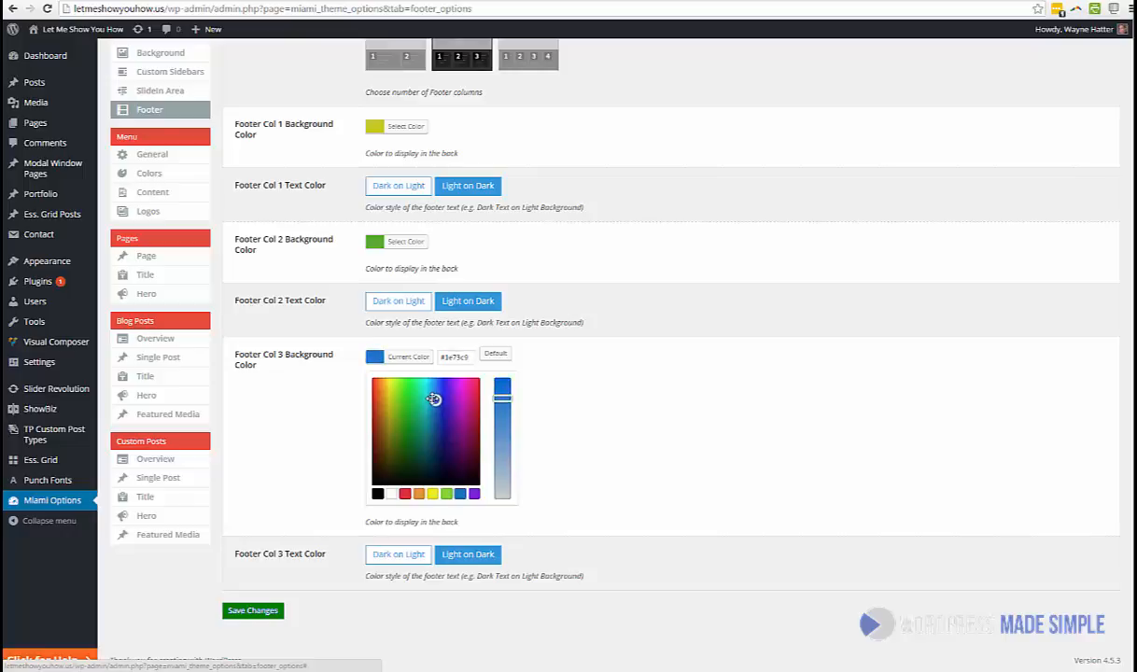
click(680, 381)
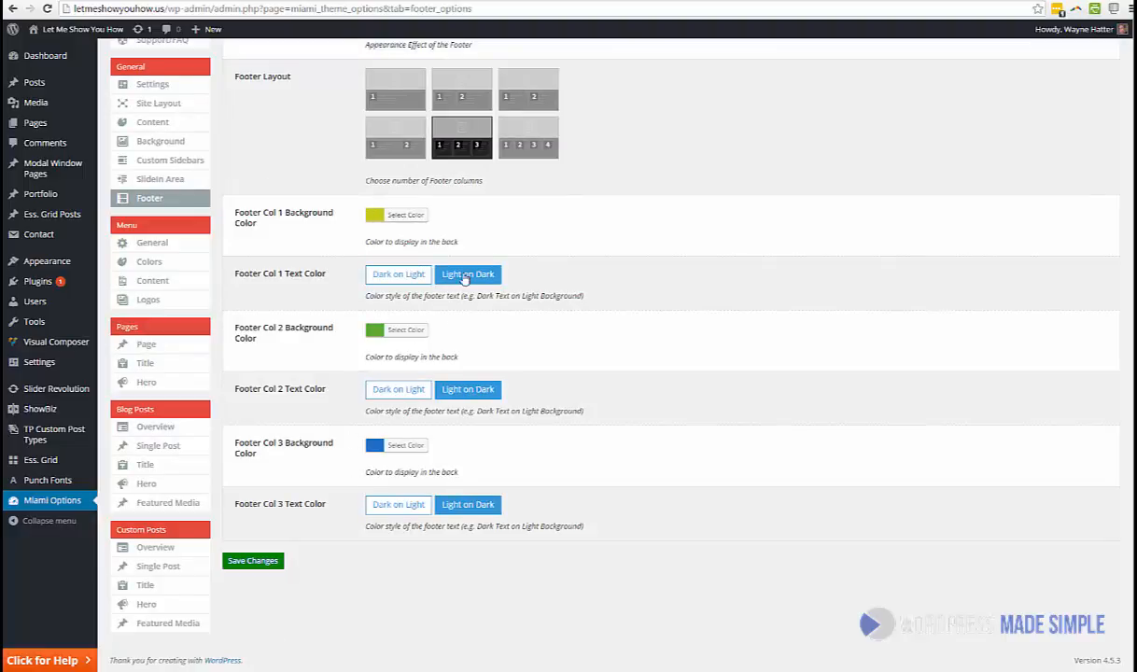
- Set the Footer Col 1 Text Color to Dark on Light and save the footer options
click(404, 276)
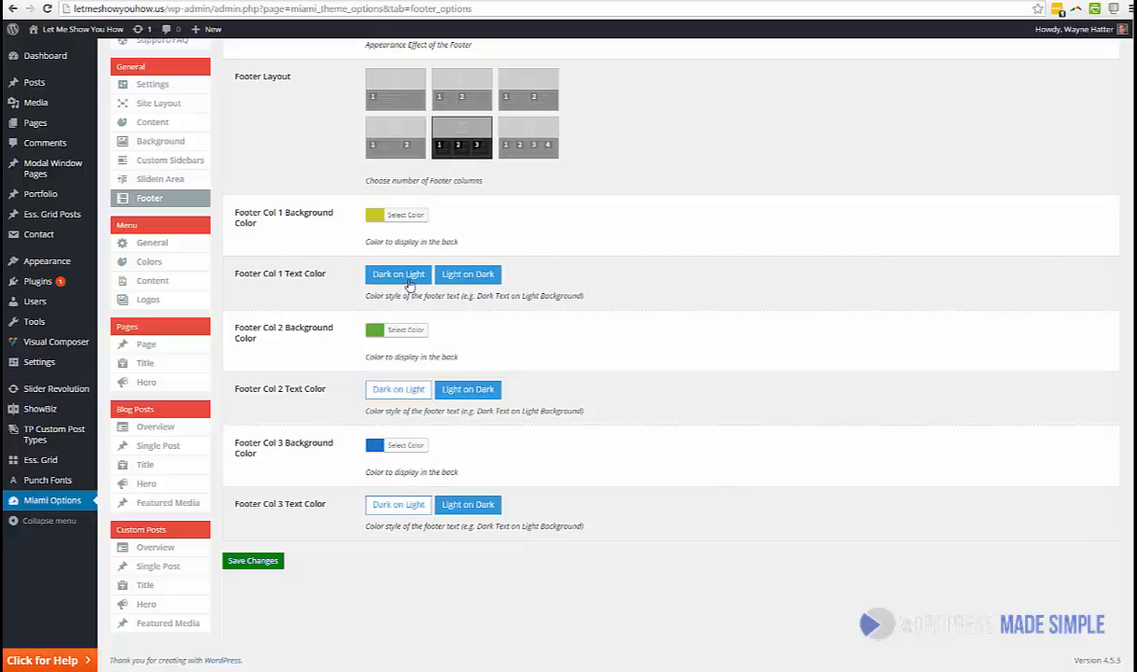
click(390, 272)
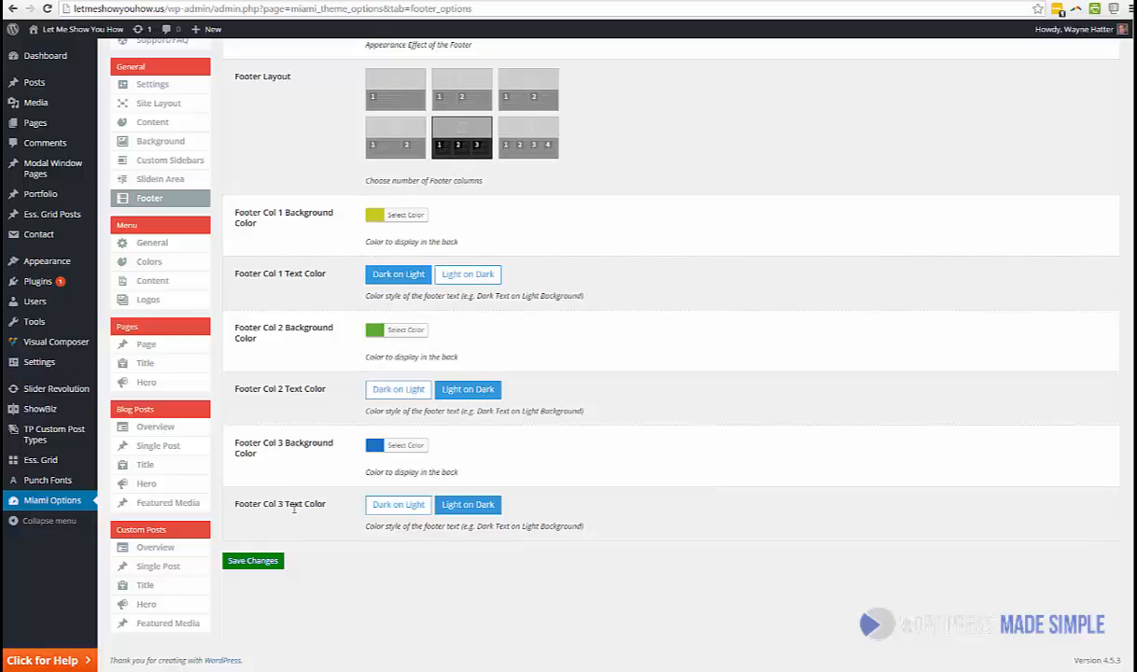
click(271, 563)
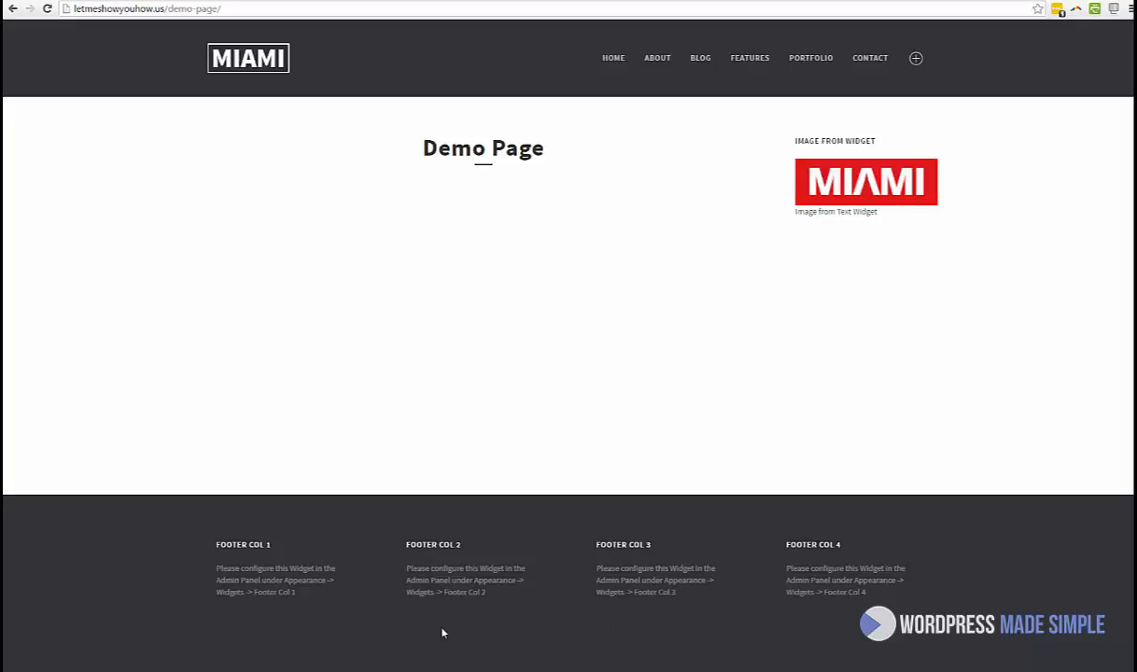
- Reload the demo page and examine the text in the three footer columns against their background colours
right_click(125, 198)
click(154, 237)
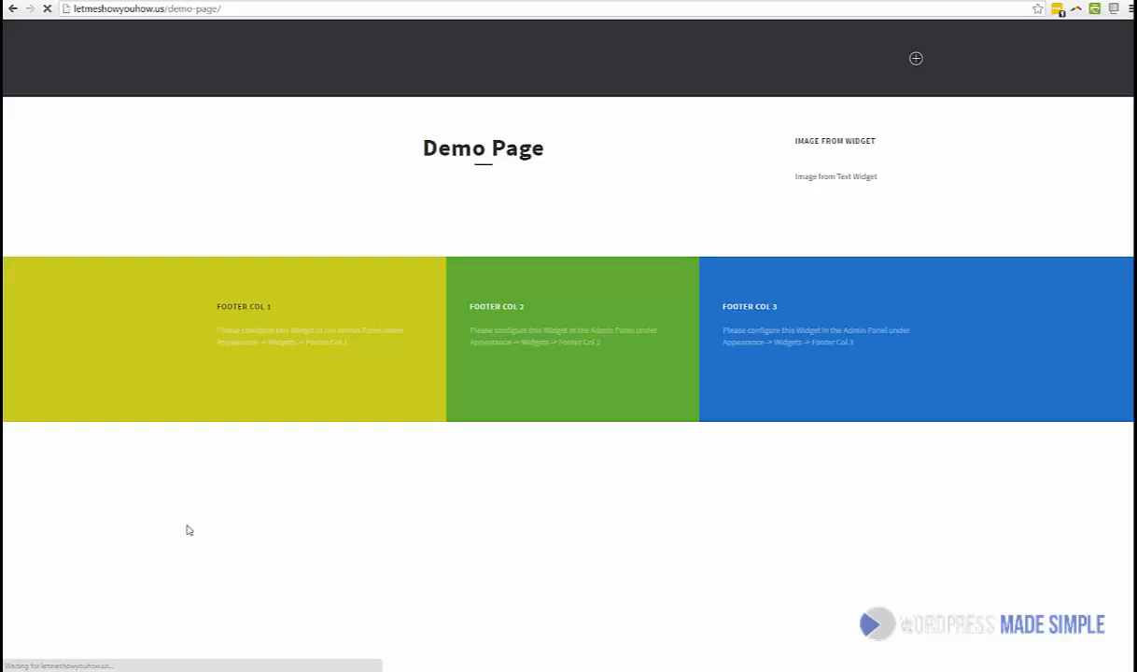
drag(177, 322, 399, 426)
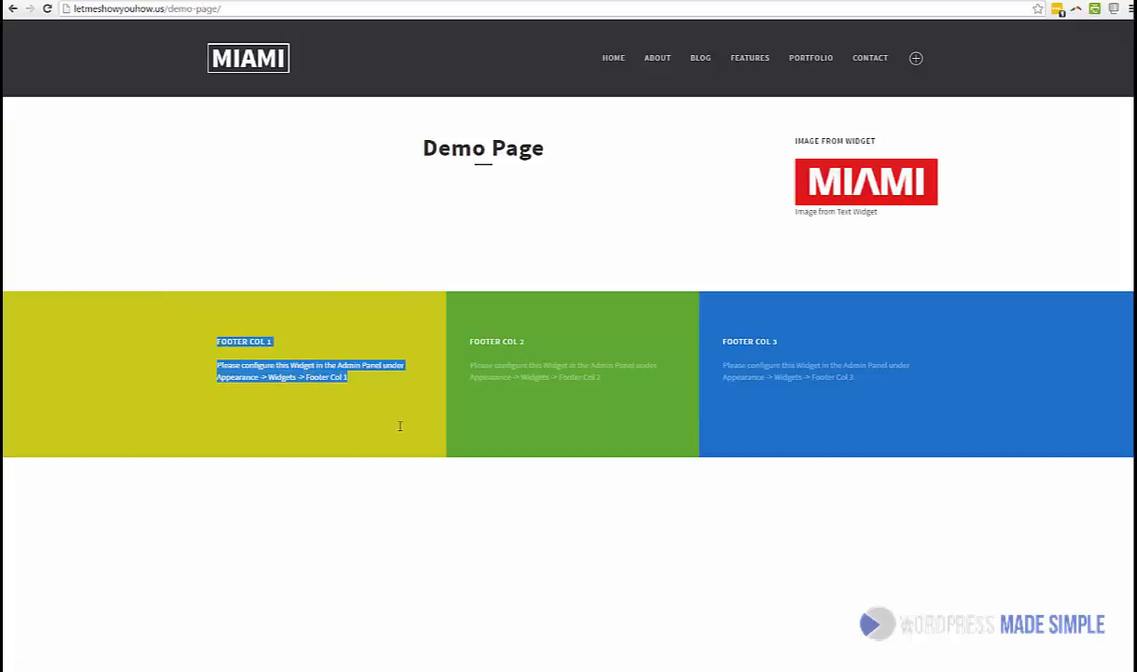
drag(465, 338, 624, 414)
drag(718, 337, 759, 365)
click(509, 401)
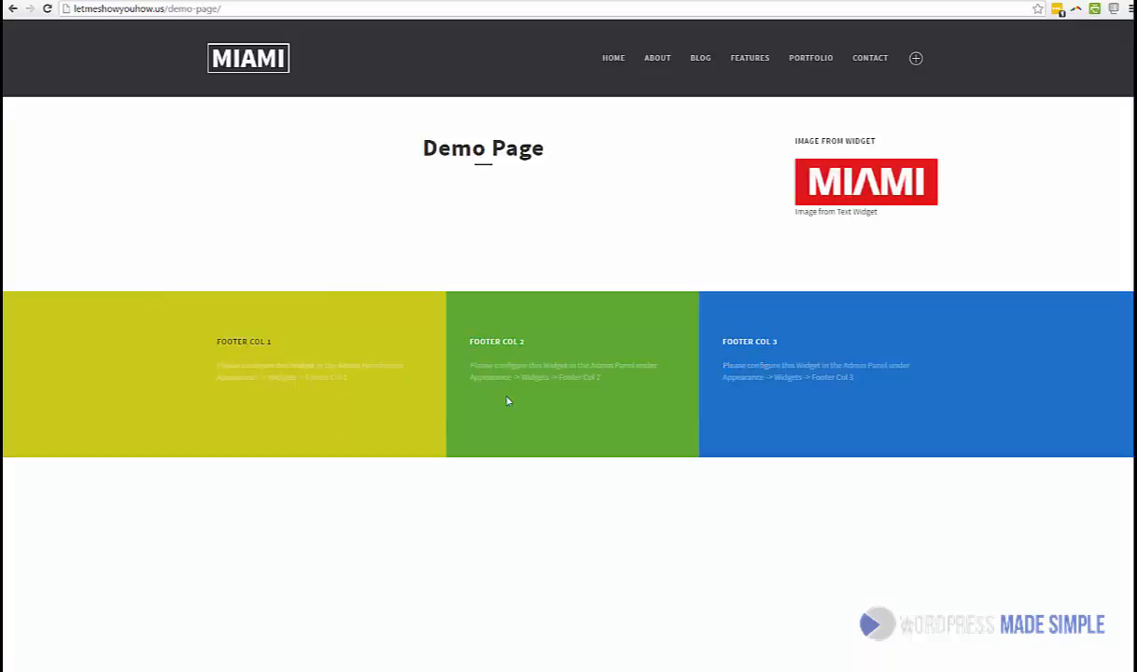
drag(334, 376, 228, 336)
click(971, 314)
- Return to the Miami Theme Options page and look over the Footer settings and the Menu group
click(134, 1)
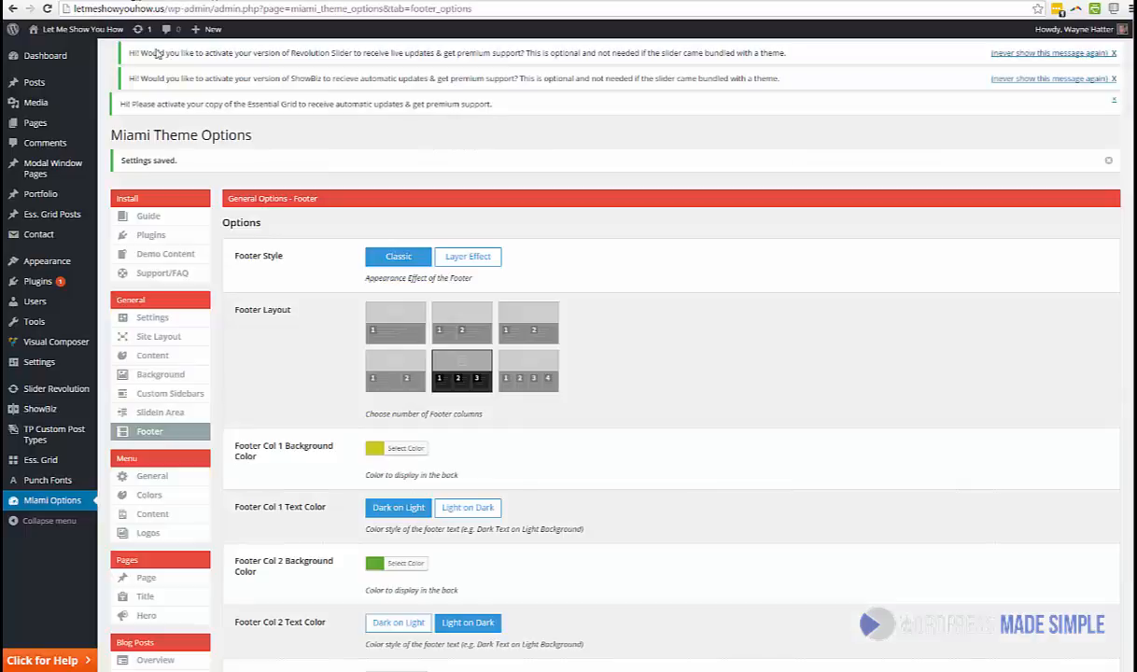
scroll(152, 302, down, 2)
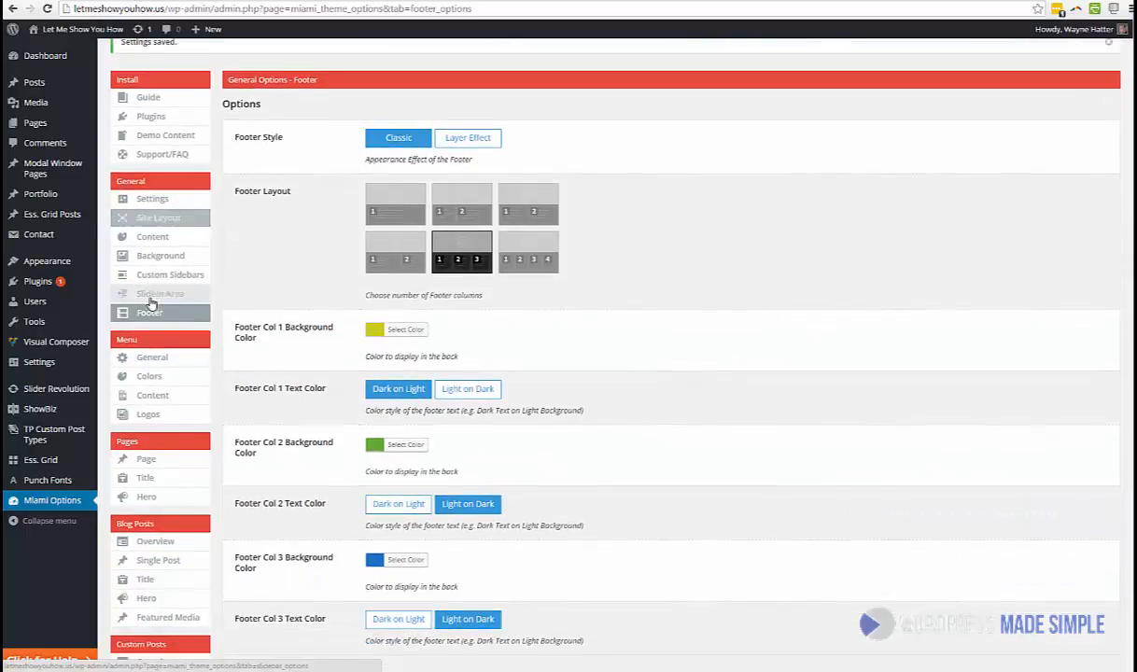
scroll(164, 318, down, 1)
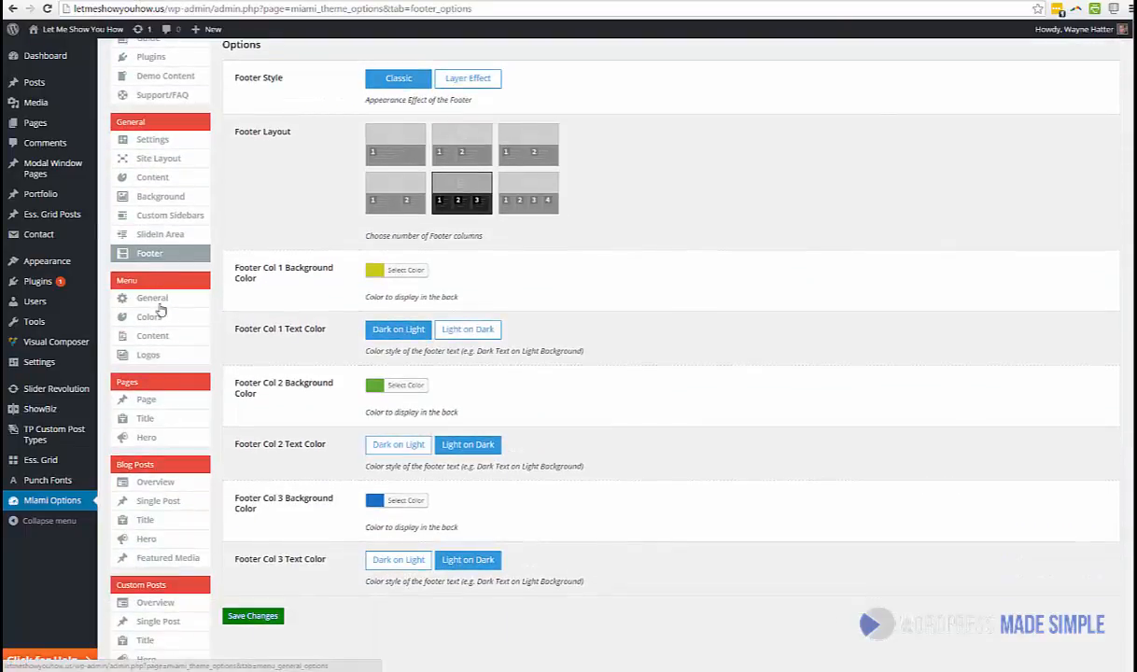